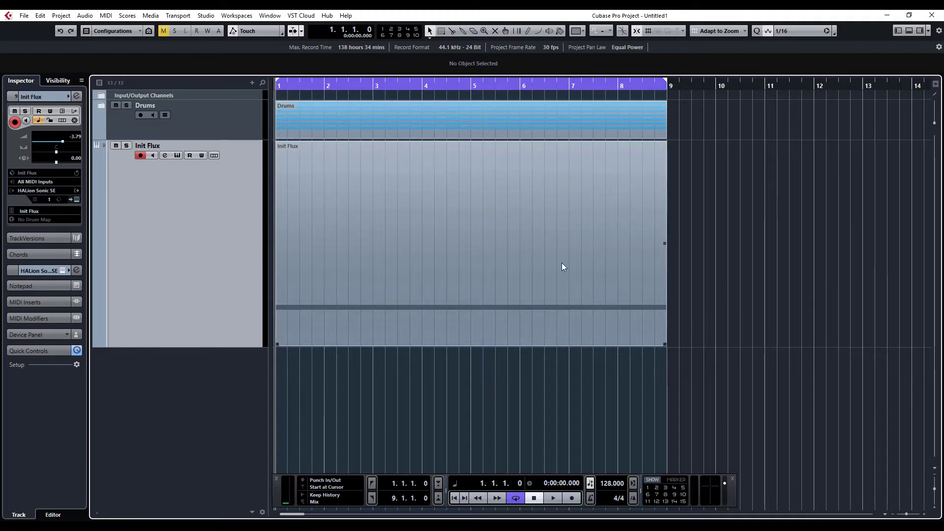
# Step: Start playback of the Drums and Init Flux project from bar 1 at 128 BPM
pyautogui.press('space')
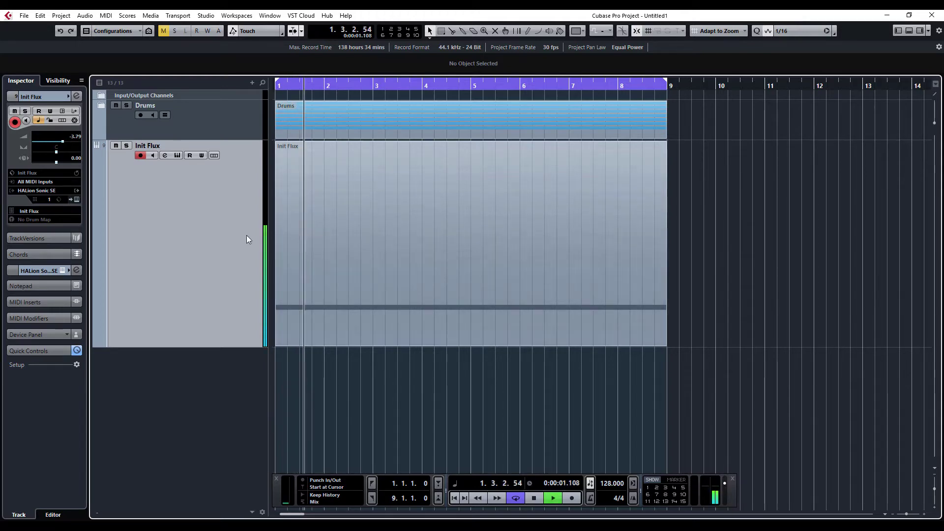
# Step: Open HALion Sonic SE for Init Flux, mute Drums, stop playback and show the Flux ARP page
pyautogui.click(77, 199)
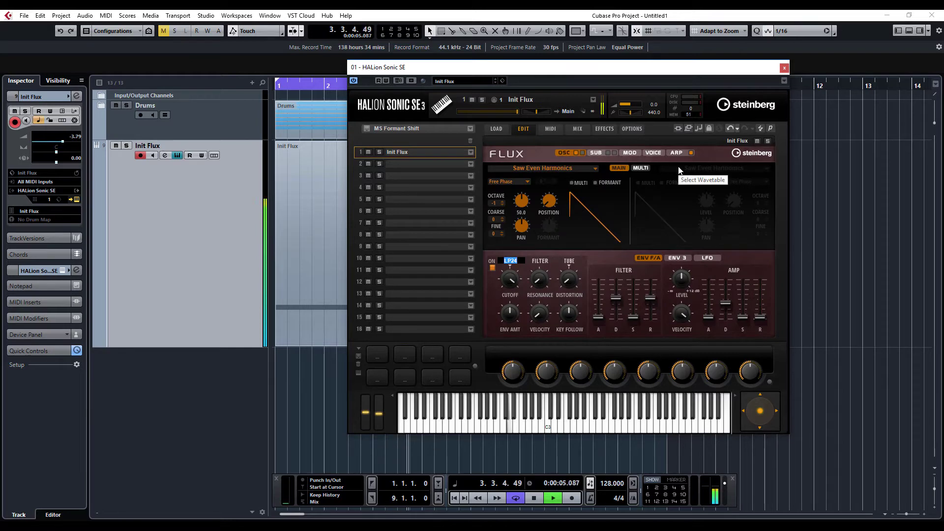
pyautogui.click(115, 105)
pyautogui.press('space')
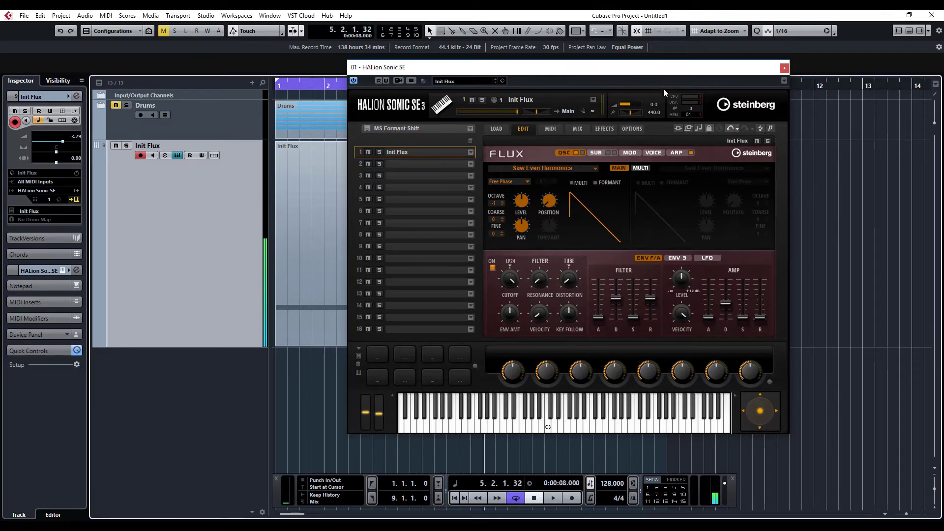
pyautogui.moveTo(671, 70); pyautogui.dragTo(732, 75)
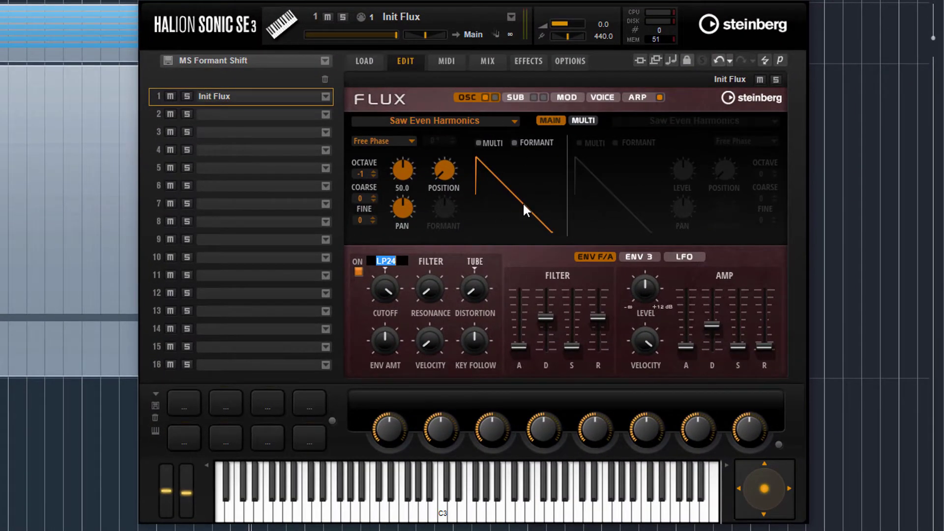
pyautogui.click(640, 99)
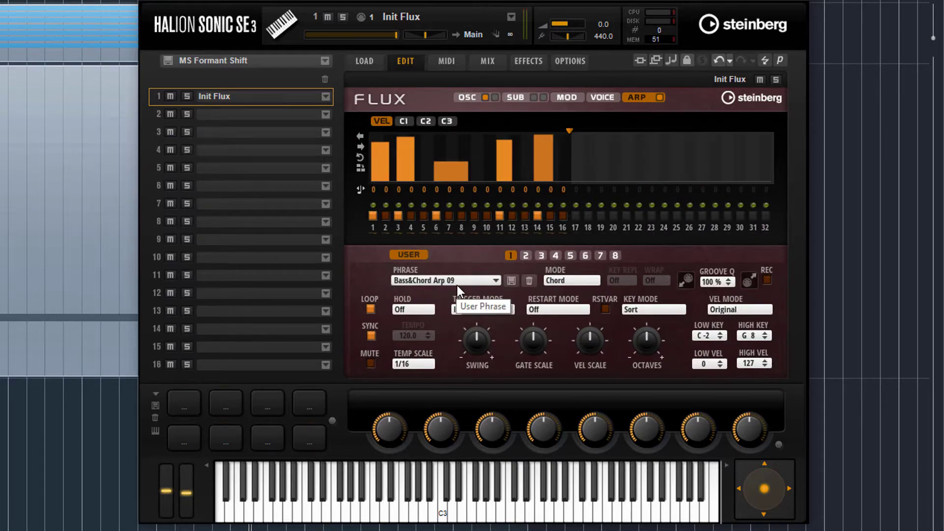
# Step: On the MOD page, set slot 1 to Modulation Wheel → WT 1 Pitch with depth 12
pyautogui.click(569, 98)
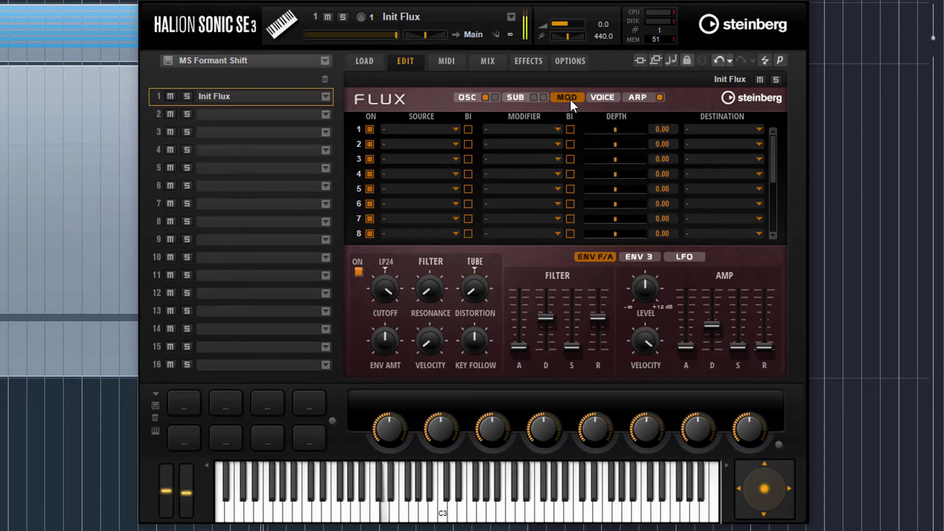
pyautogui.click(438, 131)
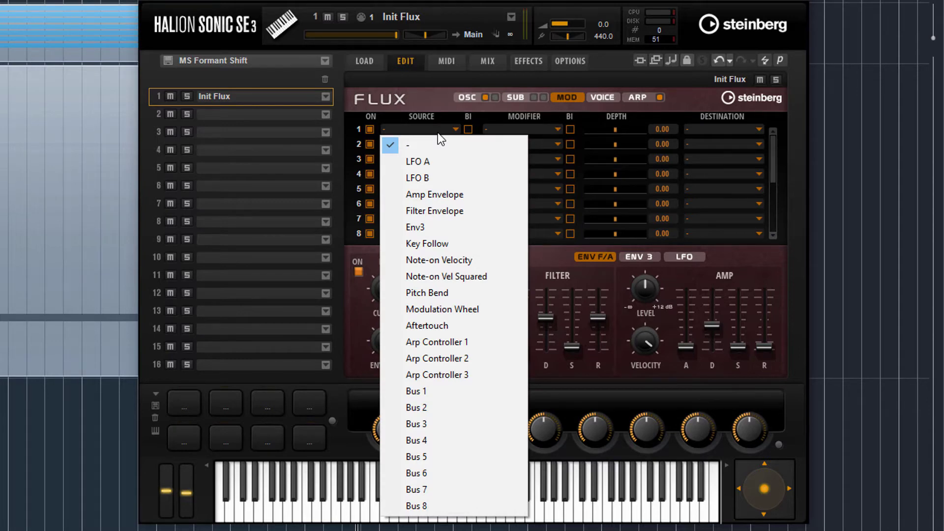
pyautogui.click(453, 309)
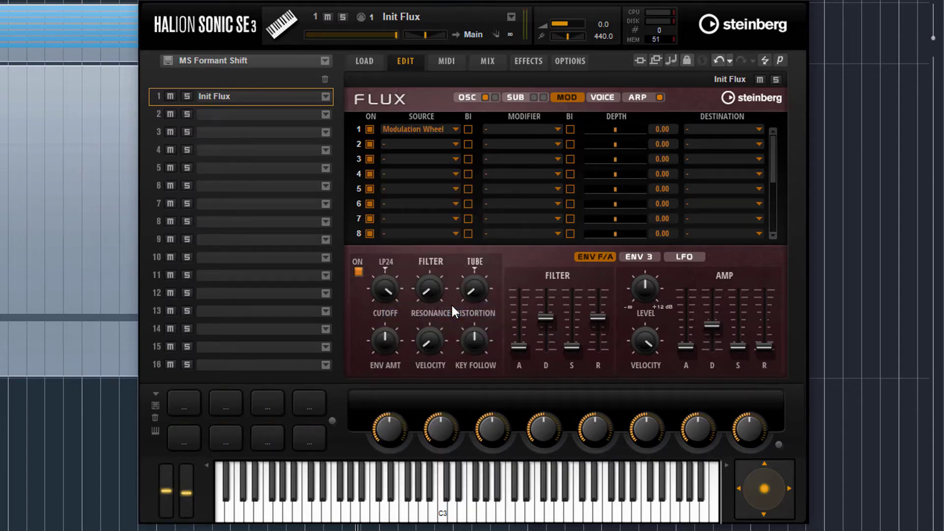
pyautogui.click(725, 127)
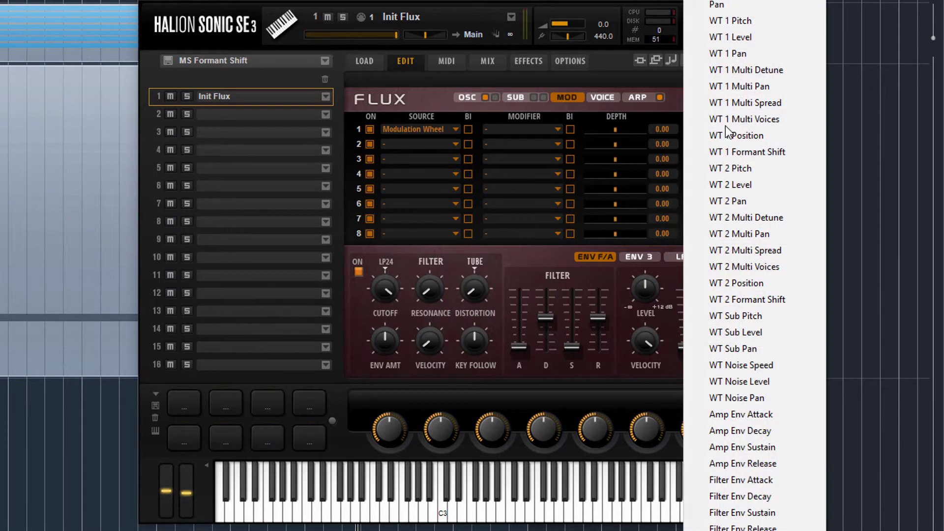
pyautogui.click(744, 22)
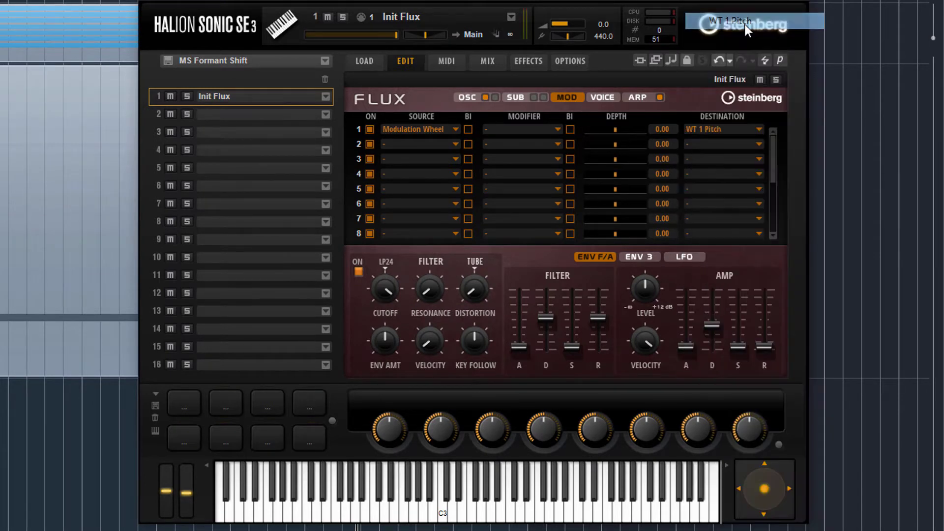
pyautogui.click(663, 131)
pyautogui.write('12')
pyautogui.press('Return')
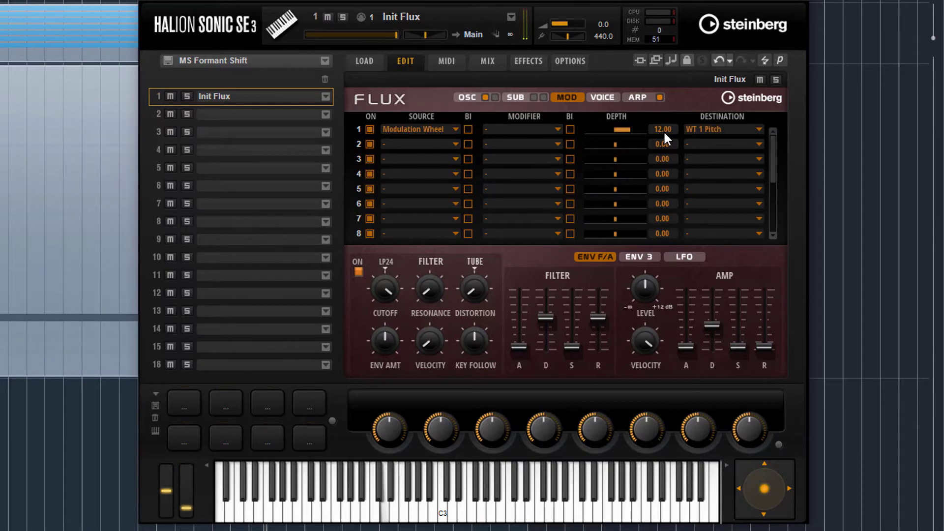
# Step: Switch slot 1's source to bipolar and set its depth to 24
pyautogui.click(468, 128)
pyautogui.click(468, 129)
pyautogui.press('Return')
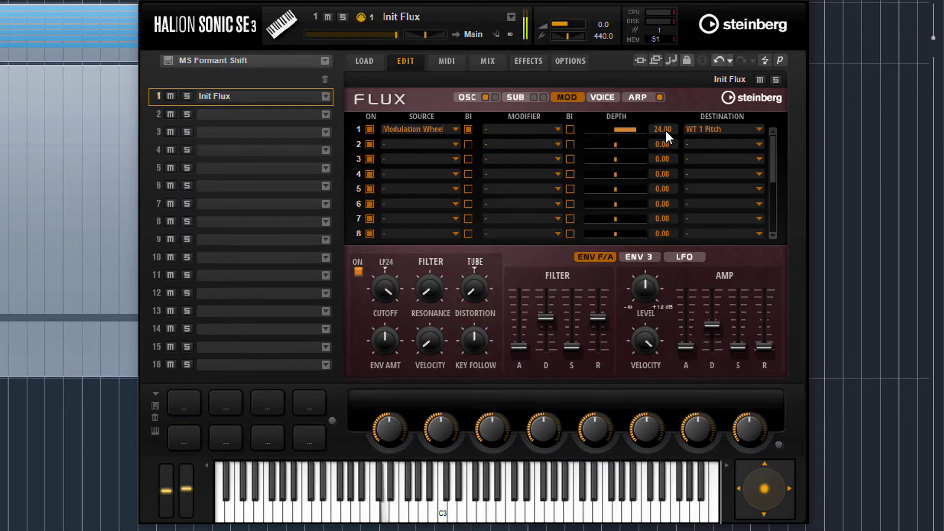
# Step: Change slot 1's destination to WT 1 Pan and set its depth to 100
pyautogui.click(706, 129)
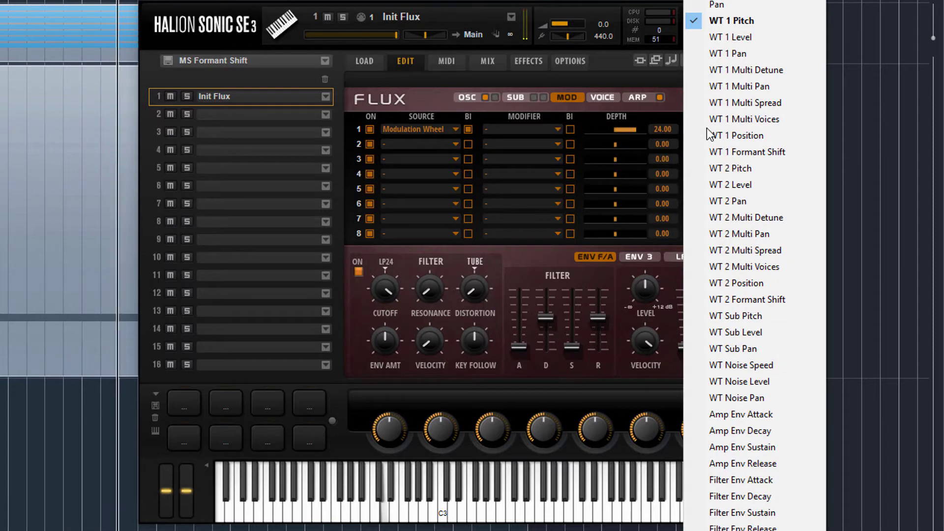
pyautogui.click(747, 54)
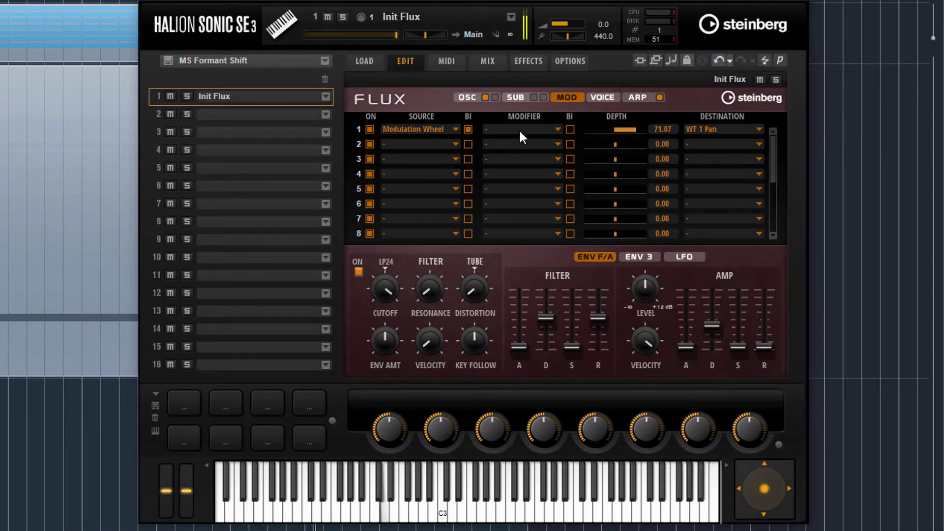
pyautogui.doubleClick(659, 130)
pyautogui.write('100')
pyautogui.press('Return')
# Step: Adjust slot 1's depth through 10 and 20, finally settling on 35
pyautogui.write('0')
pyautogui.press('Return')
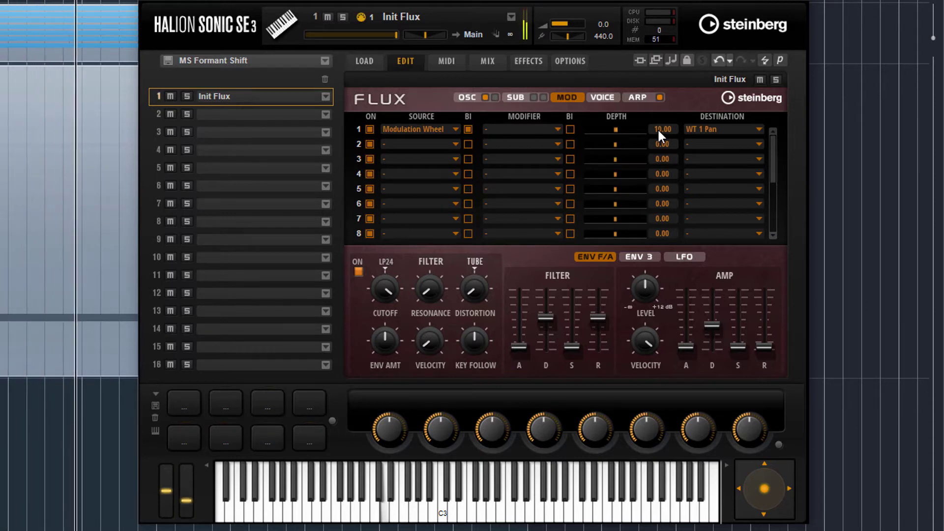
pyautogui.doubleClick(658, 130)
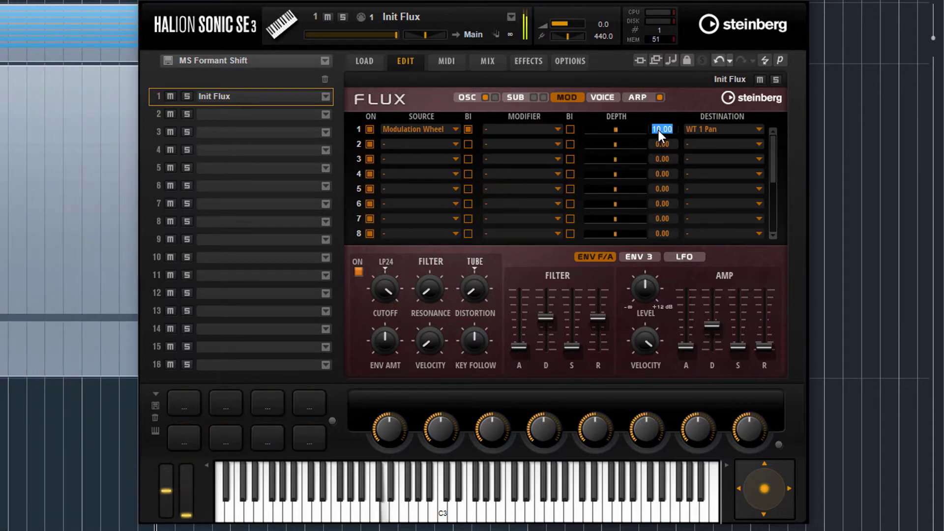
pyautogui.press('Return')
pyautogui.write('35')
pyautogui.press('Return')
# Step: Make LFO A slot 1's modifier, sync it to 1/2 notes, and set depth to 100
pyautogui.click(518, 130)
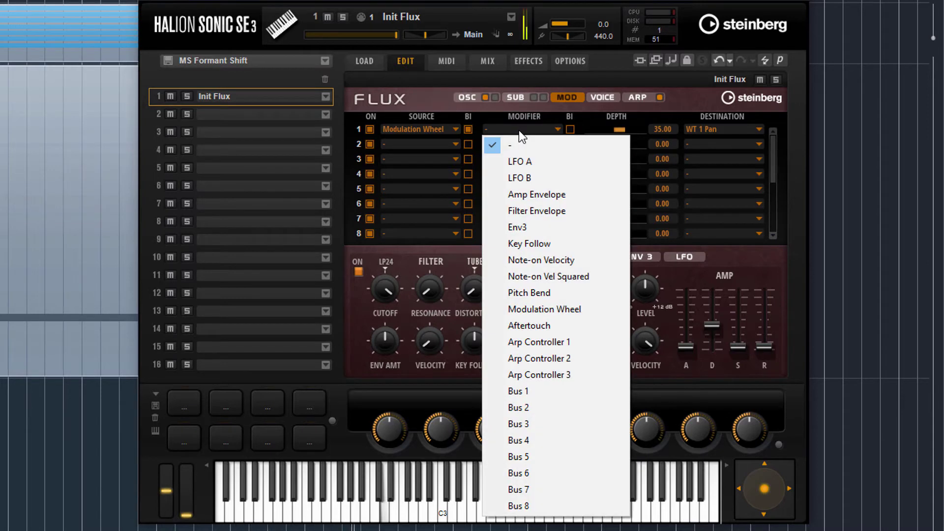
pyautogui.click(528, 159)
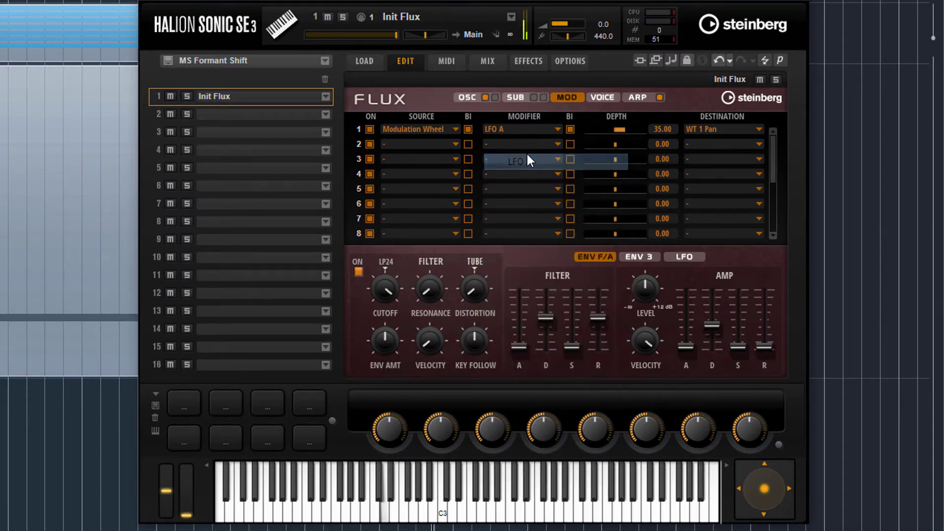
pyautogui.click(692, 256)
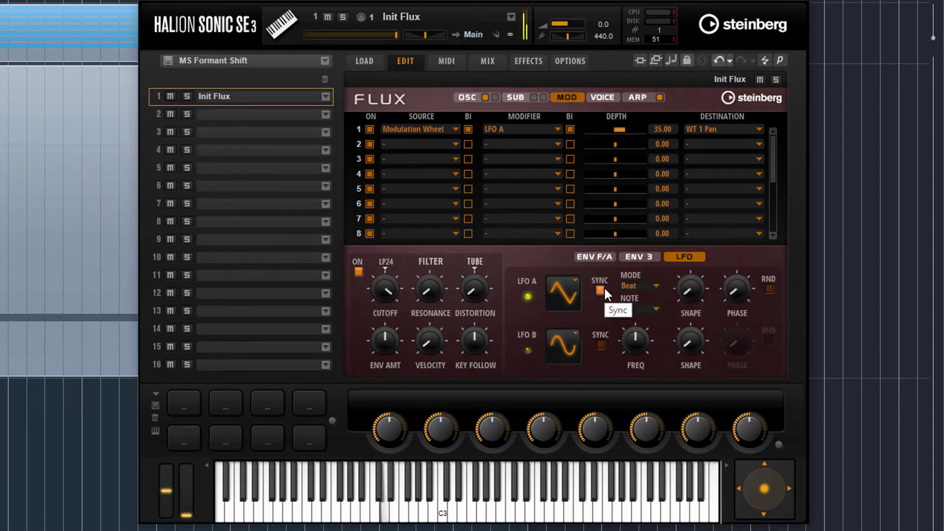
pyautogui.click(641, 306)
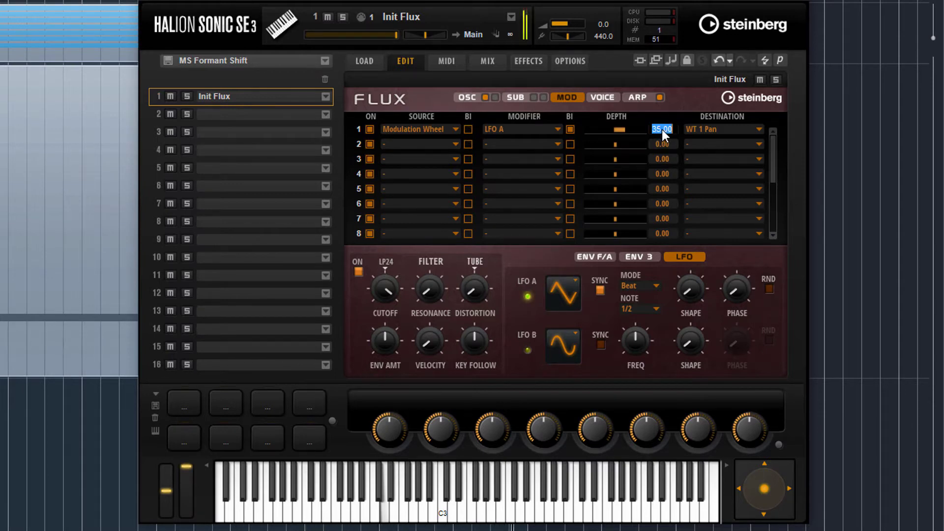
pyautogui.press('Return')
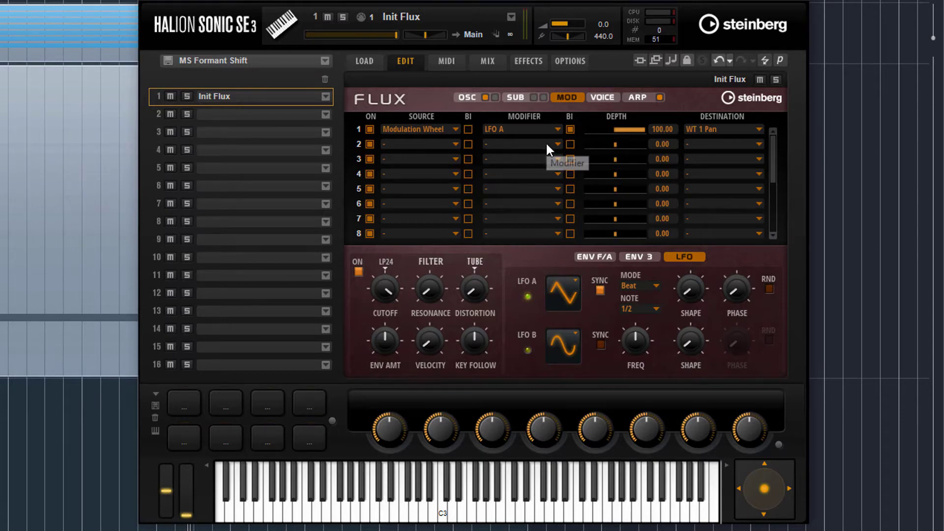
# Step: Clear slot 1's modifier, destination and source to '-' and reset its depth to 0
pyautogui.click(526, 128)
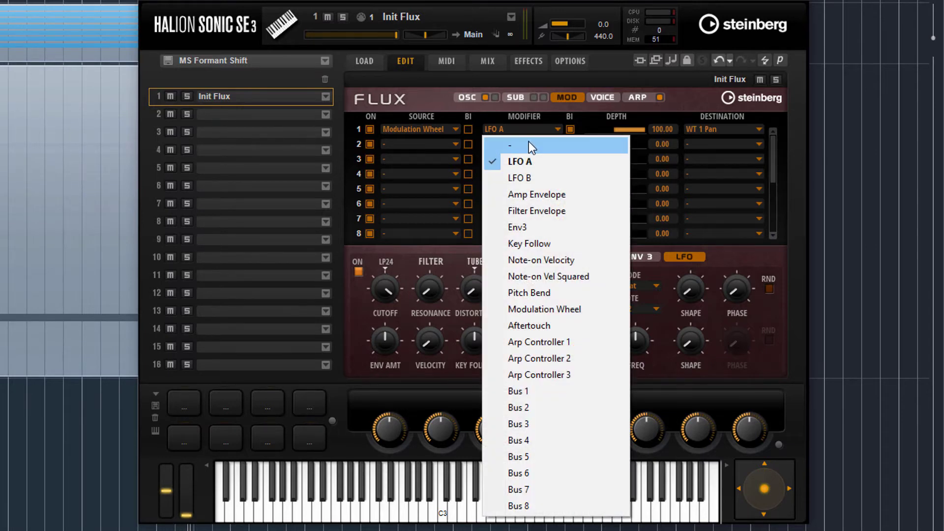
pyautogui.click(530, 145)
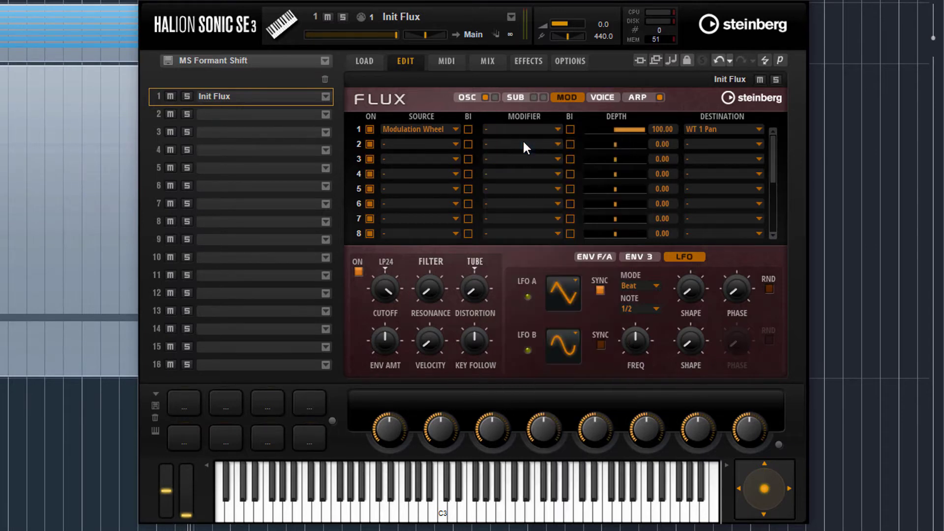
pyautogui.click(715, 130)
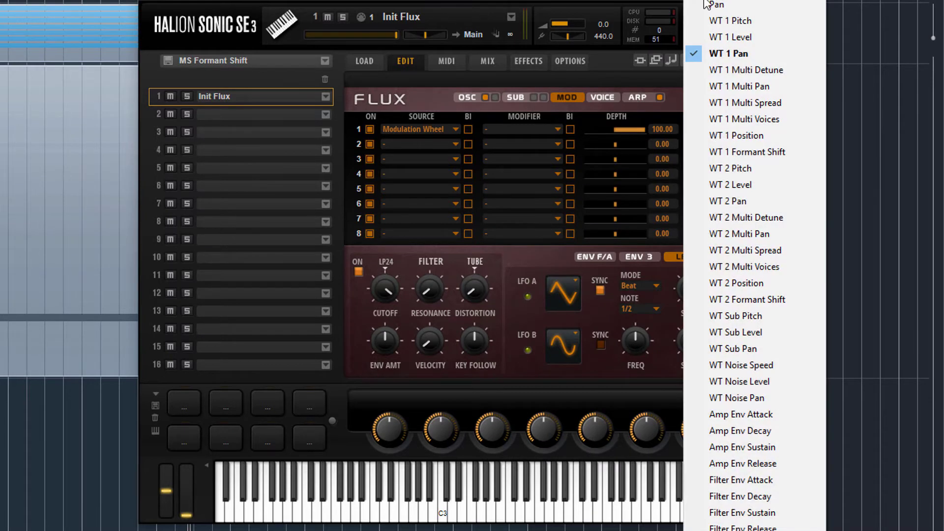
pyautogui.click(359, 182)
pyautogui.click(420, 130)
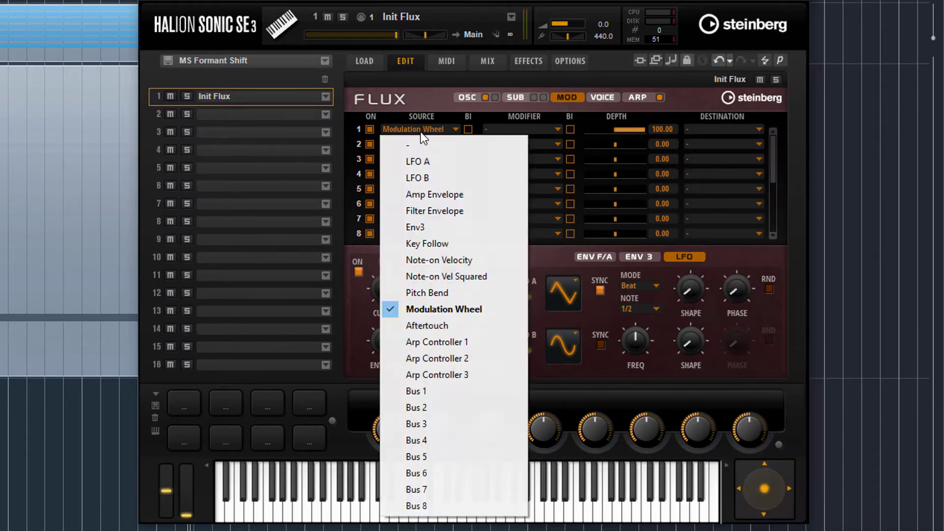
pyautogui.click(422, 144)
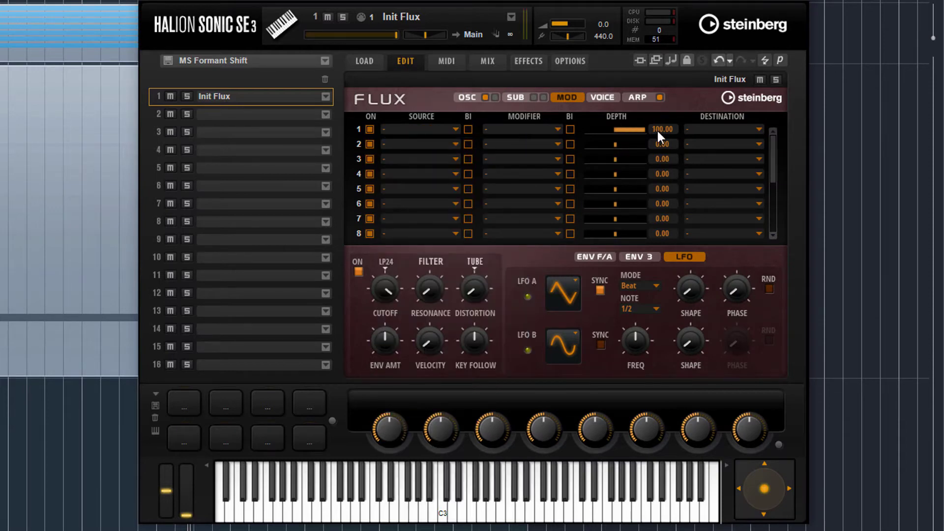
pyautogui.press('Return')
# Step: Rebuild slot 1 as Modulation Wheel → WT 1 Pitch
pyautogui.click(416, 132)
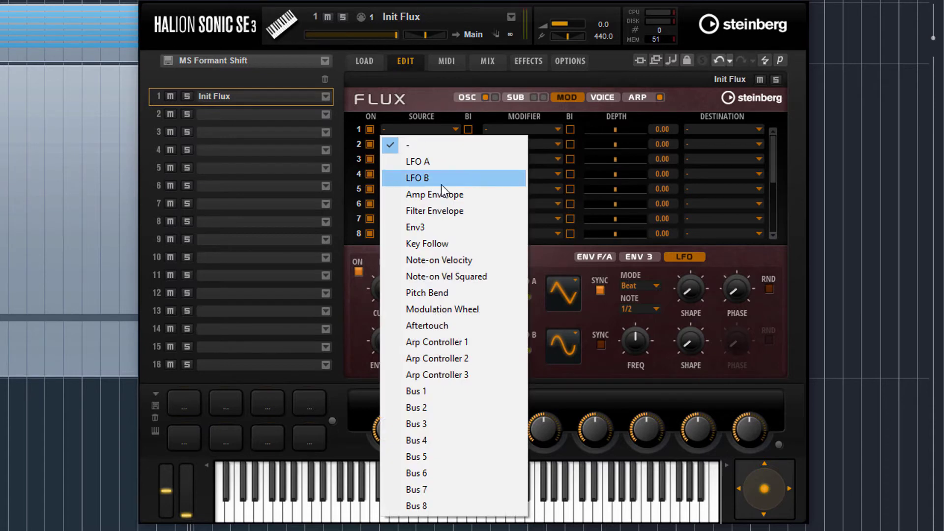
pyautogui.click(471, 309)
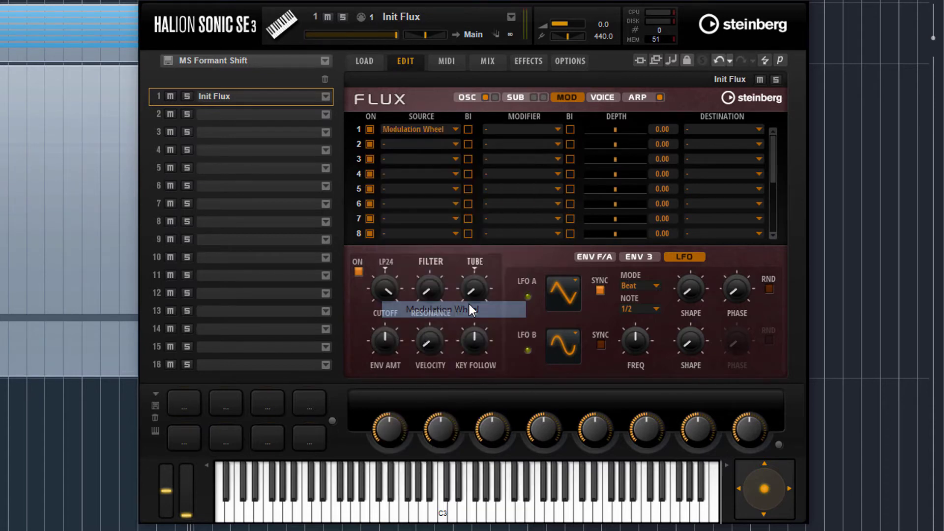
pyautogui.click(730, 129)
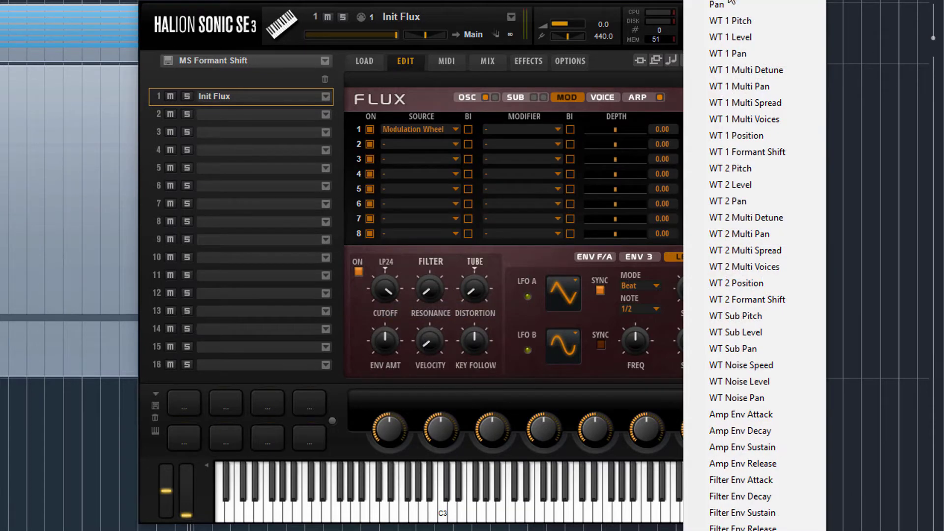
pyautogui.click(783, 18)
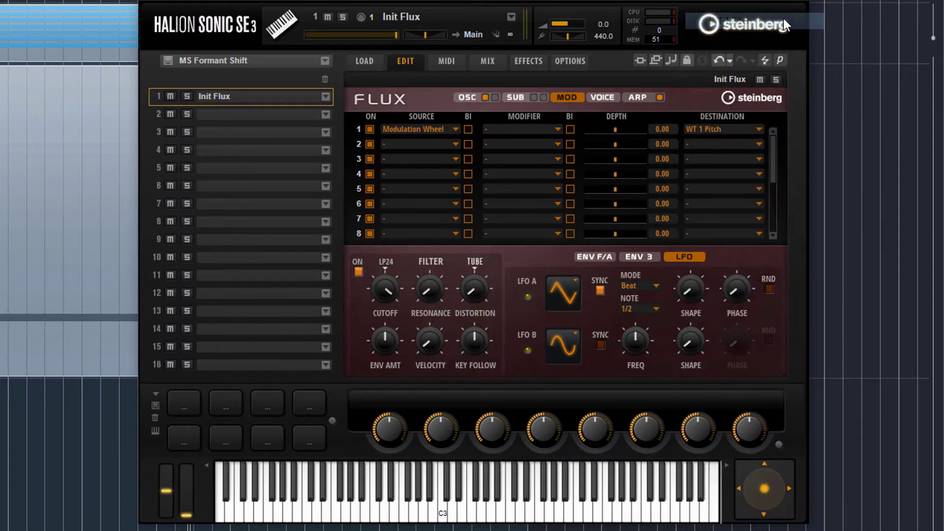
pyautogui.click(730, 133)
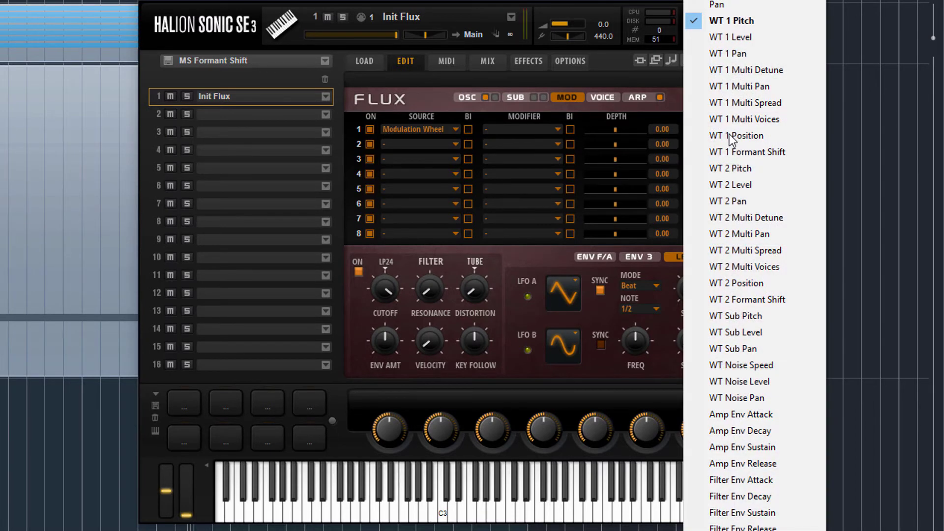
# Step: Send slot 1 to WT 1 Multi Voices and tick Multi on oscillator 1's MULTI page
pyautogui.click(774, 121)
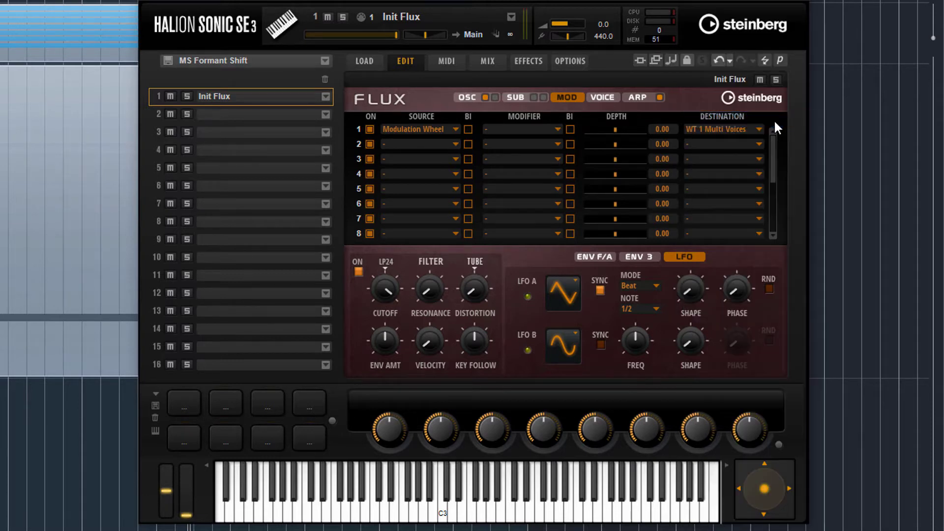
pyautogui.click(467, 98)
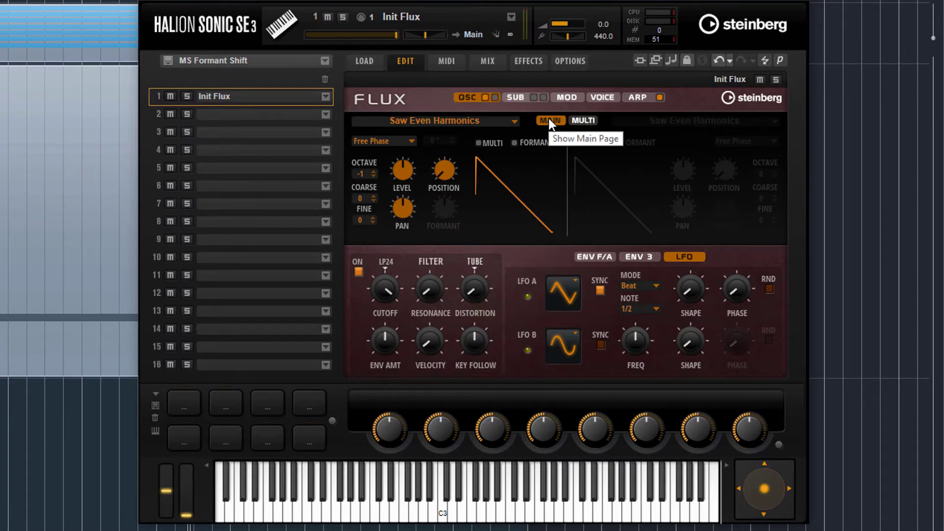
pyautogui.click(585, 121)
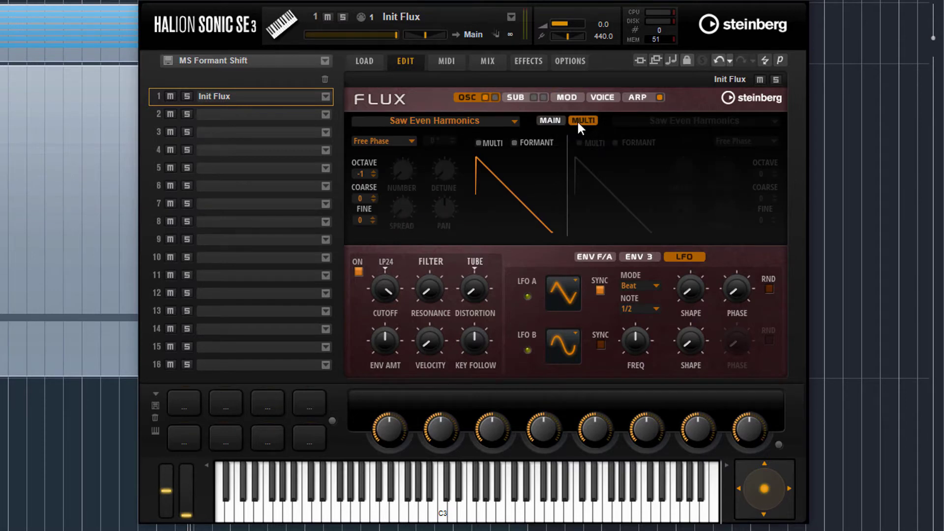
pyautogui.click(478, 143)
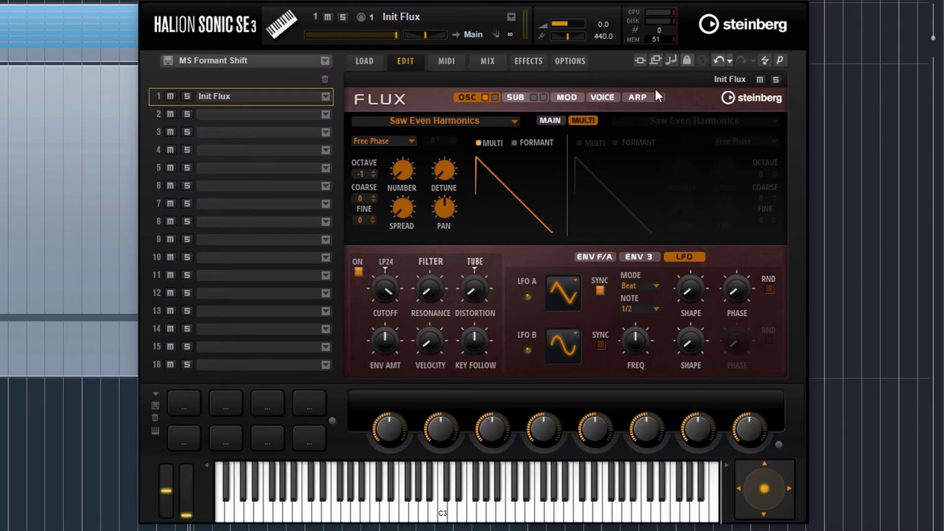
# Step: Set slot 1's Multi Voices depth to 50
pyautogui.click(566, 97)
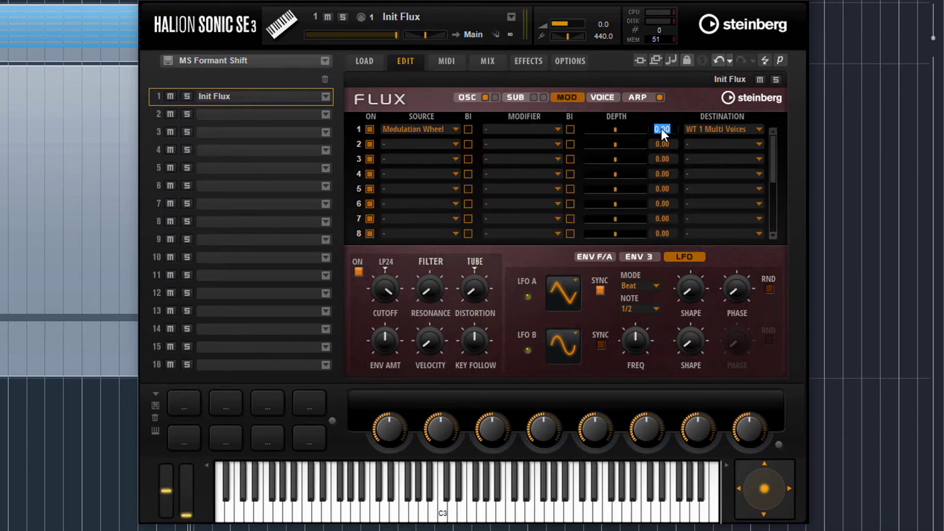
pyautogui.press('Return')
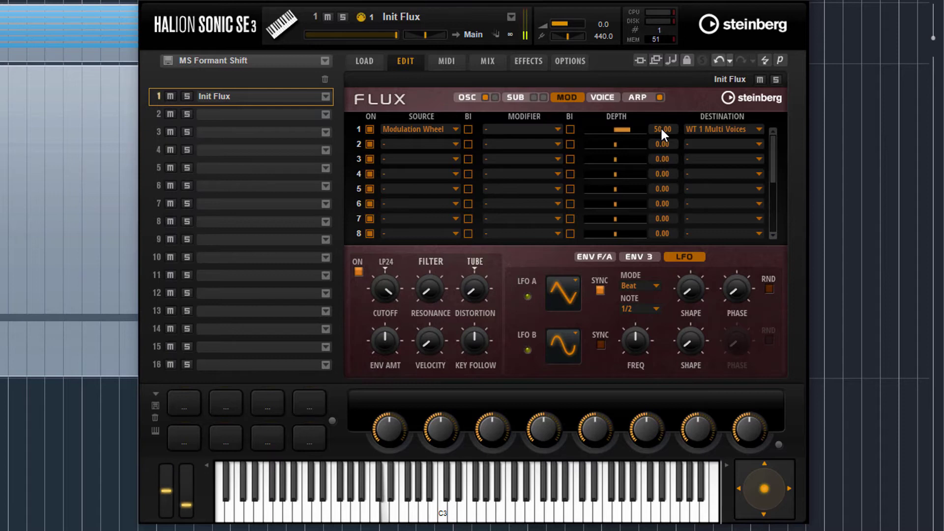
pyautogui.click(465, 97)
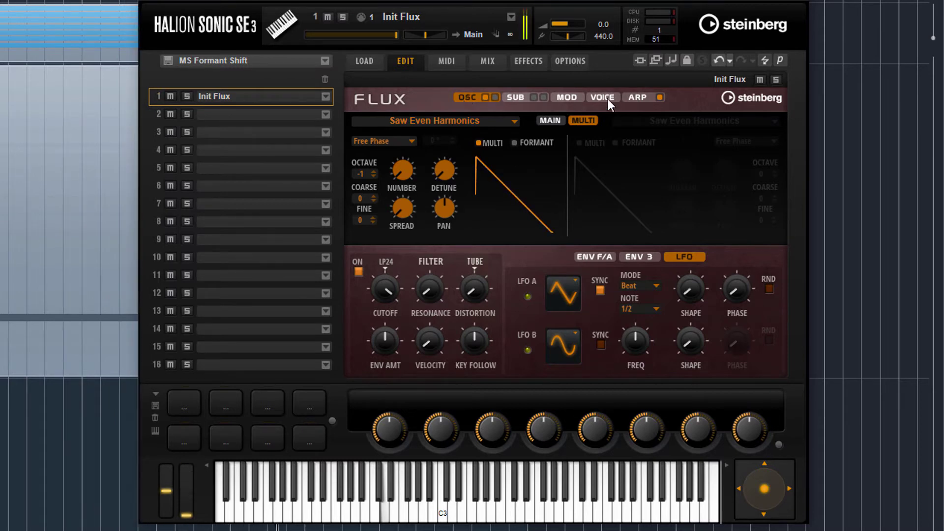
# Step: Set mod slot 2 to Modulation Wheel → WT 1 Multi Spread
pyautogui.click(565, 96)
pyautogui.click(412, 142)
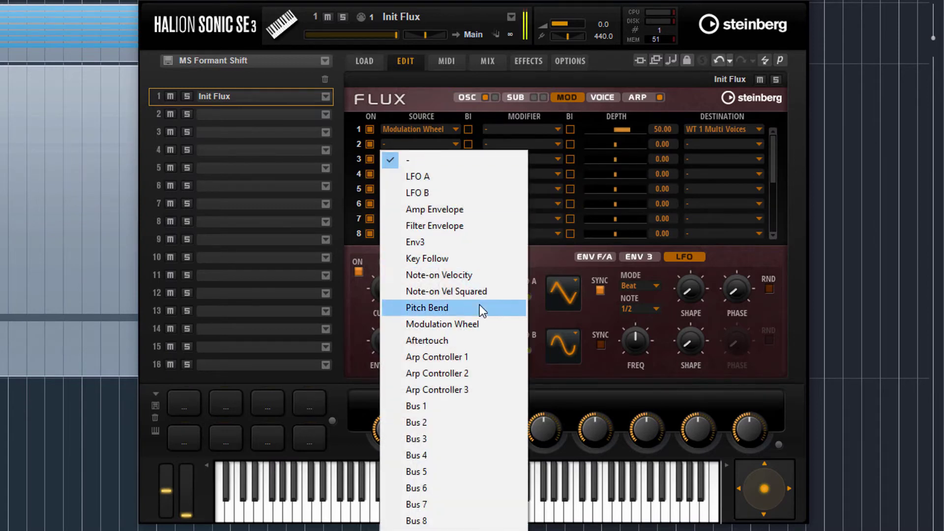
pyautogui.click(479, 324)
pyautogui.click(728, 149)
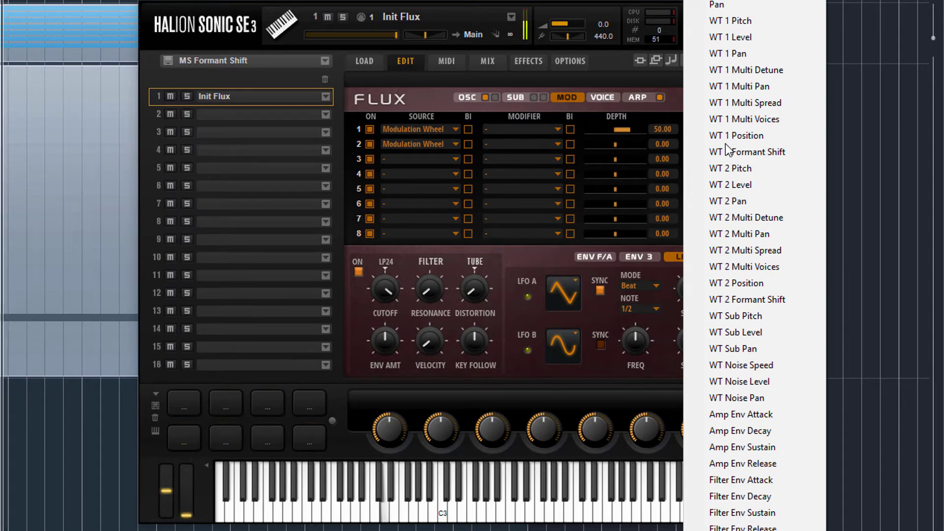
pyautogui.click(745, 102)
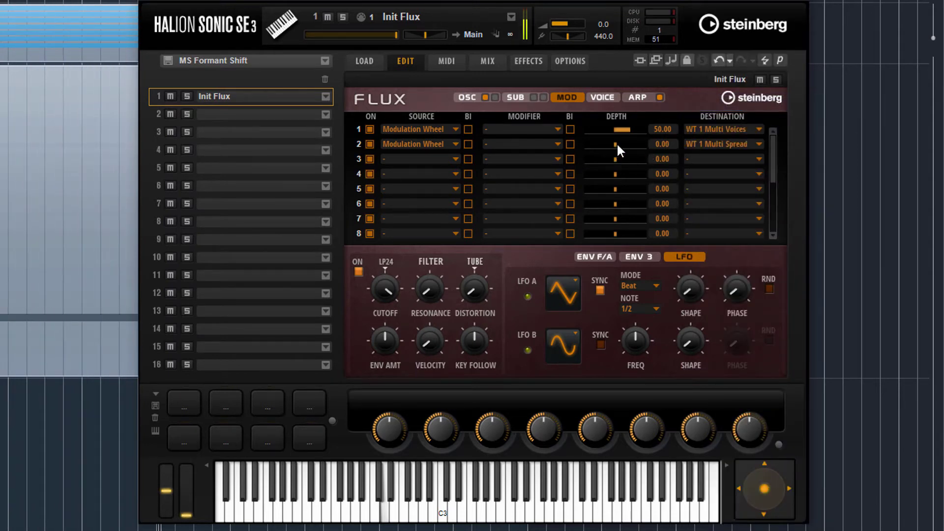
# Step: Give slot 2 a depth of -50, then change it to +50
pyautogui.moveTo(615, 144); pyautogui.dragTo(603, 144)
pyautogui.write('-50')
pyautogui.press('Return')
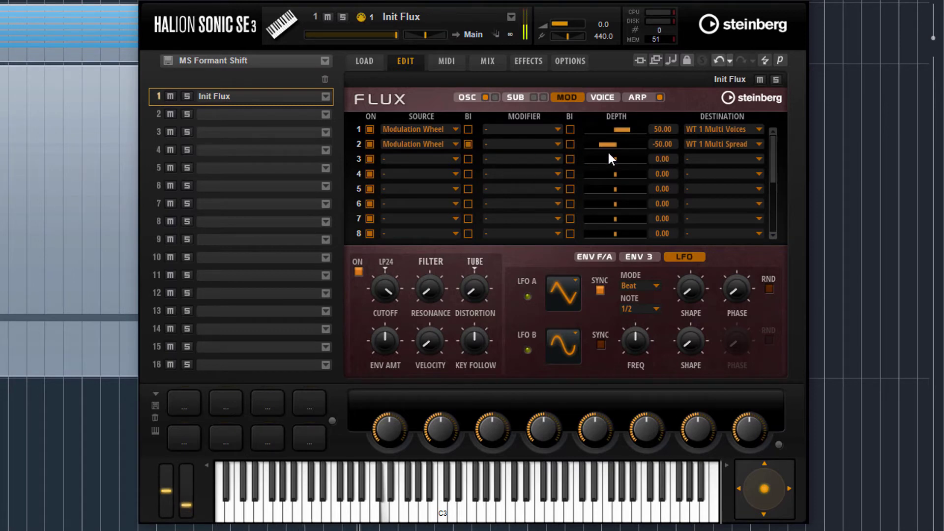
pyautogui.doubleClick(661, 144)
pyautogui.press('Return')
# Step: Make LFO A slot 1's source and LFO B slot 2's source, syncing LFO B at 1/4
pyautogui.click(441, 130)
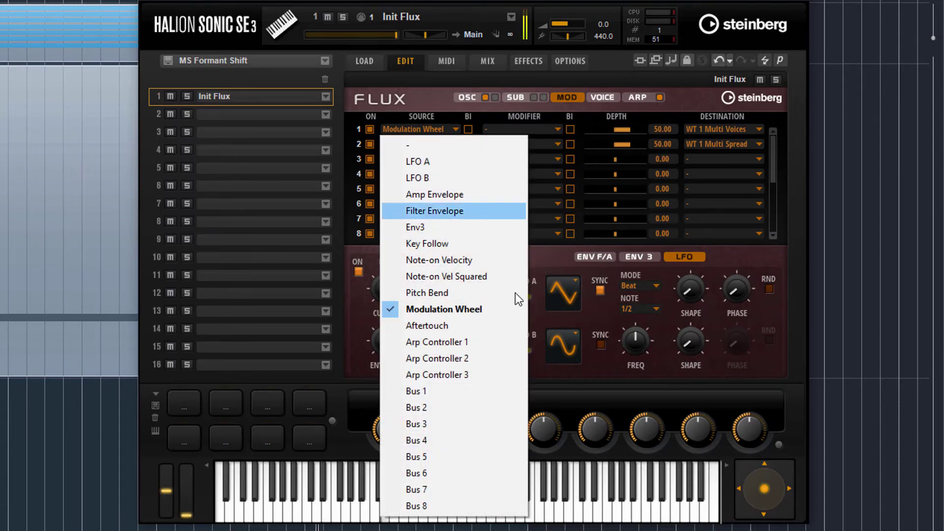
pyautogui.click(482, 162)
pyautogui.click(412, 144)
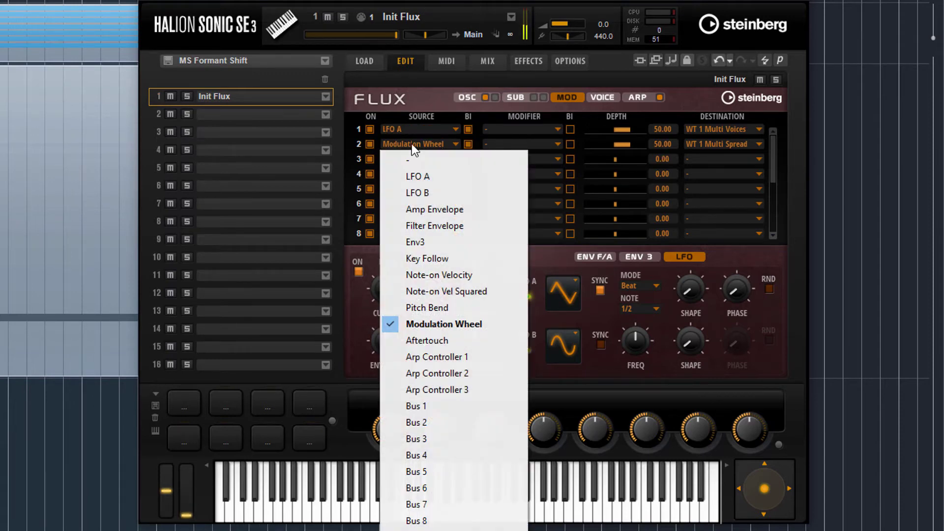
pyautogui.click(430, 189)
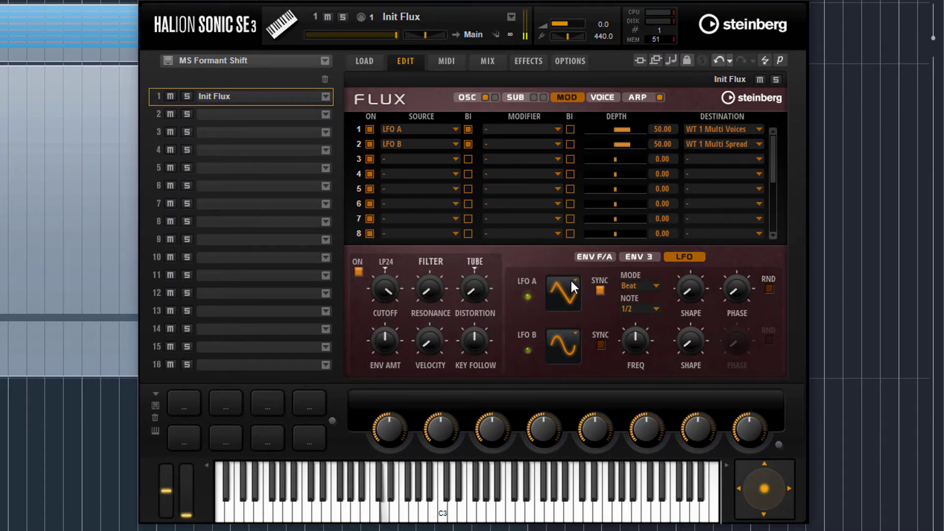
pyautogui.click(601, 344)
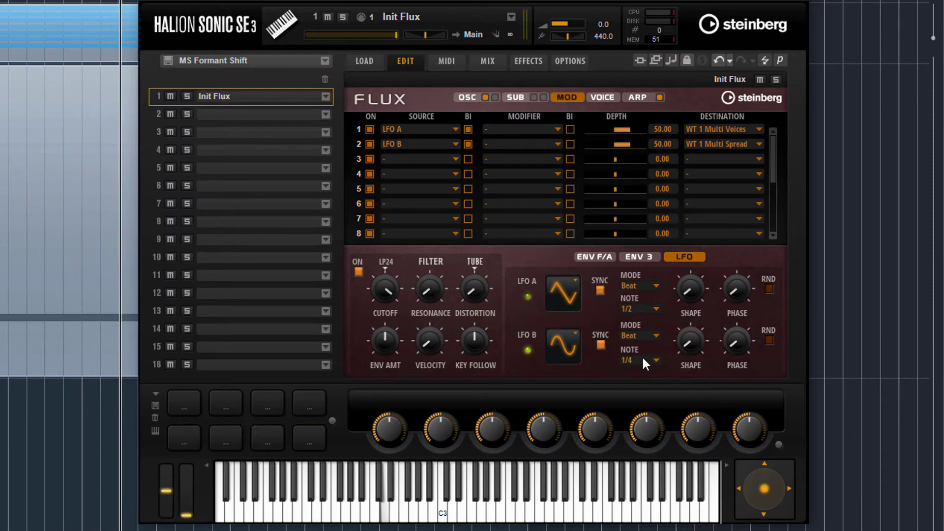
# Step: Lower slot 1's Multi Voices depth to 25
pyautogui.doubleClick(660, 129)
pyautogui.write('25')
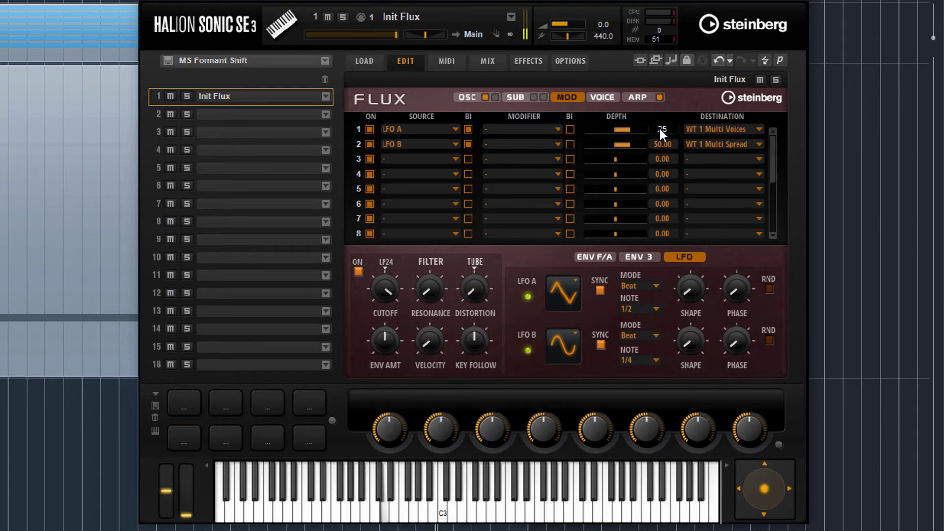
pyautogui.press('Return')
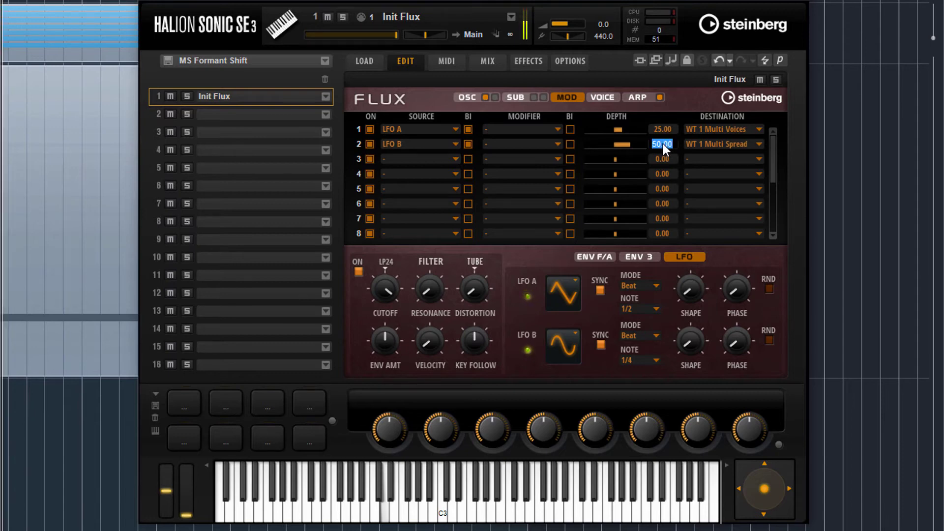
# Step: Enter 35 as row 2's depth, then correct it to -50 for LFO B to WT 1 Multi Spread
pyautogui.write('35')
pyautogui.press('Return')
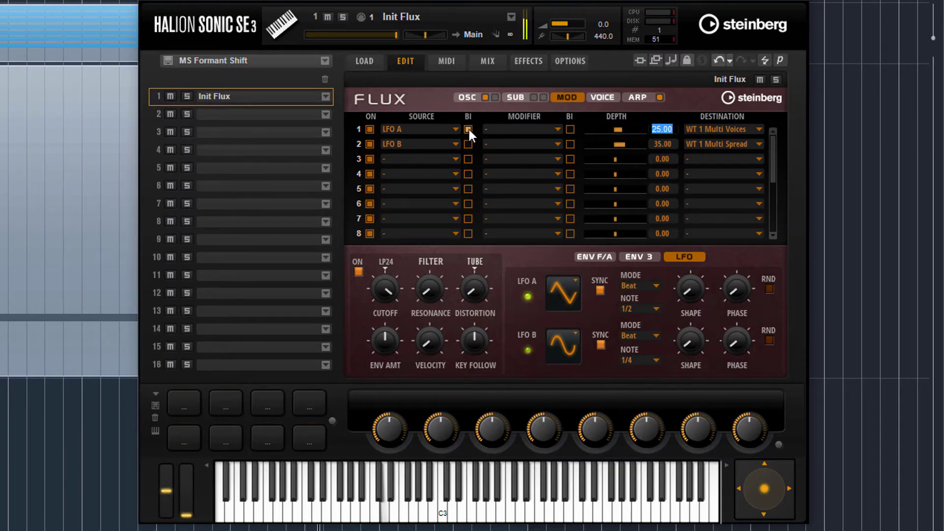
pyautogui.press('Return')
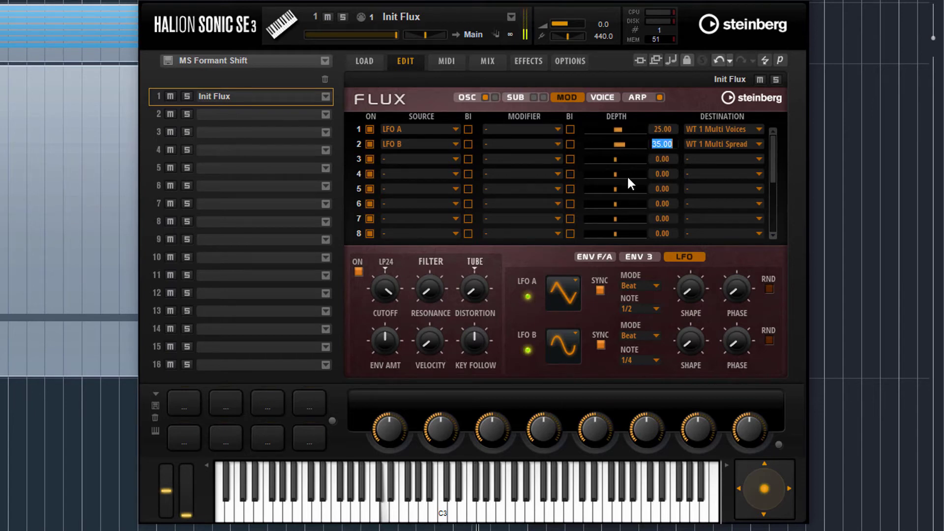
pyautogui.write('-50')
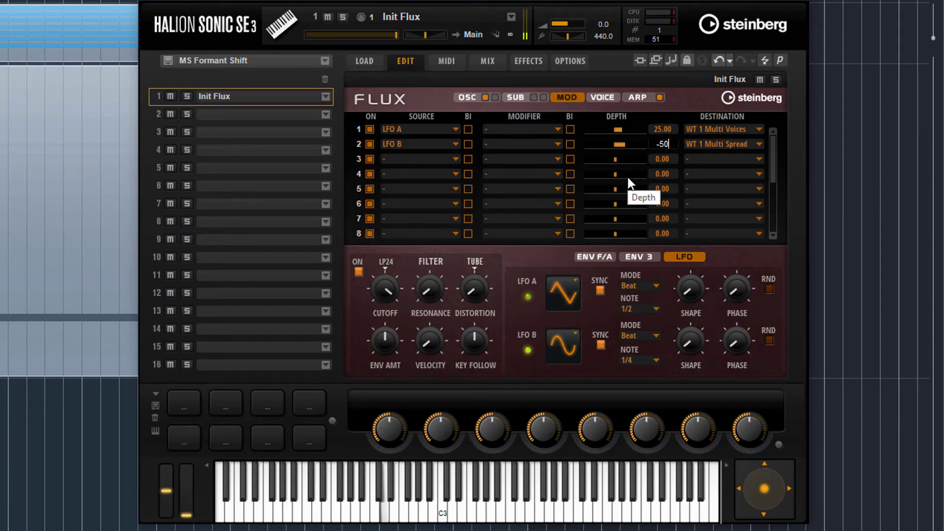
pyautogui.press('Return')
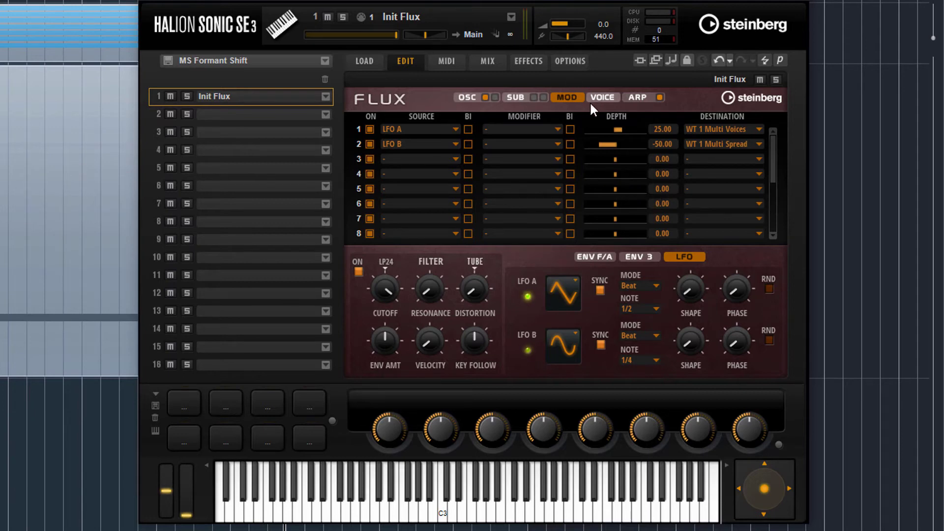
# Step: Route mod matrix row 3 from Note-on Velocity to WT 1 Pan
pyautogui.click(419, 160)
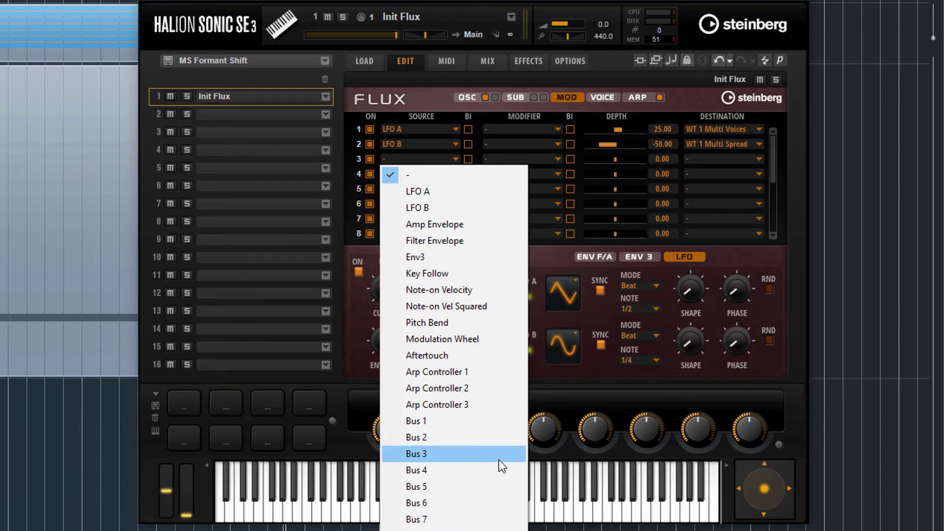
pyautogui.click(716, 157)
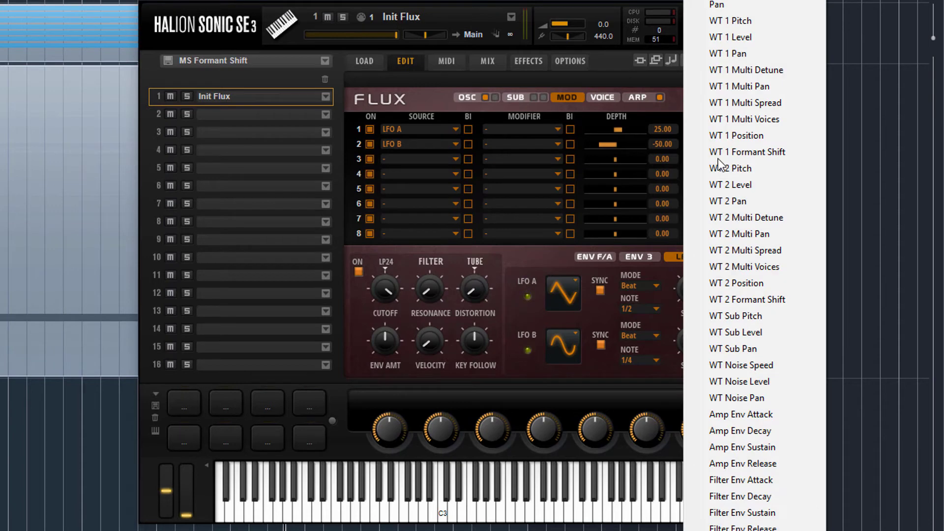
pyautogui.click(428, 155)
pyautogui.click(428, 155)
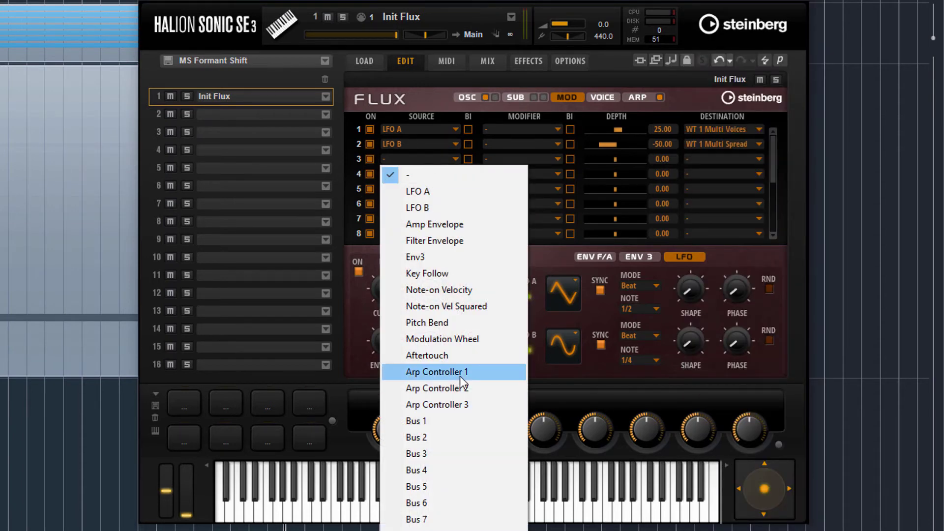
pyautogui.click(462, 290)
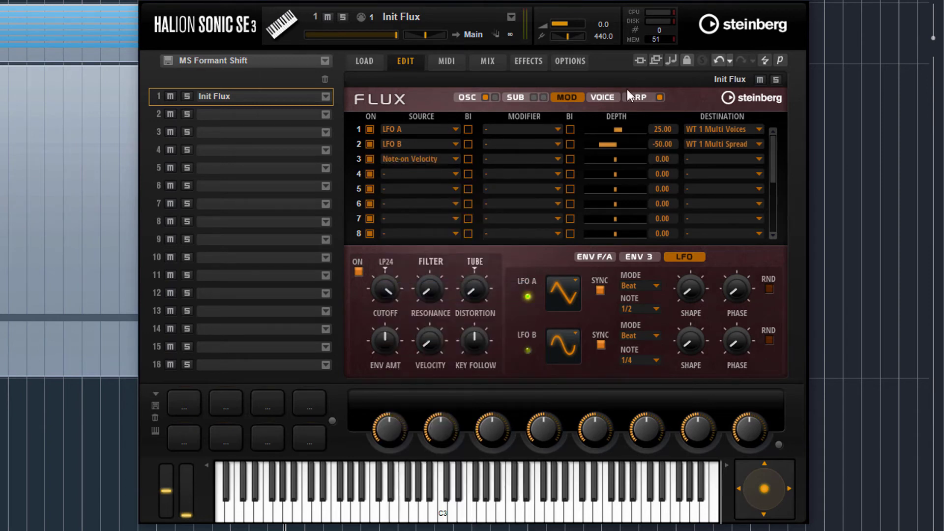
pyautogui.click(638, 96)
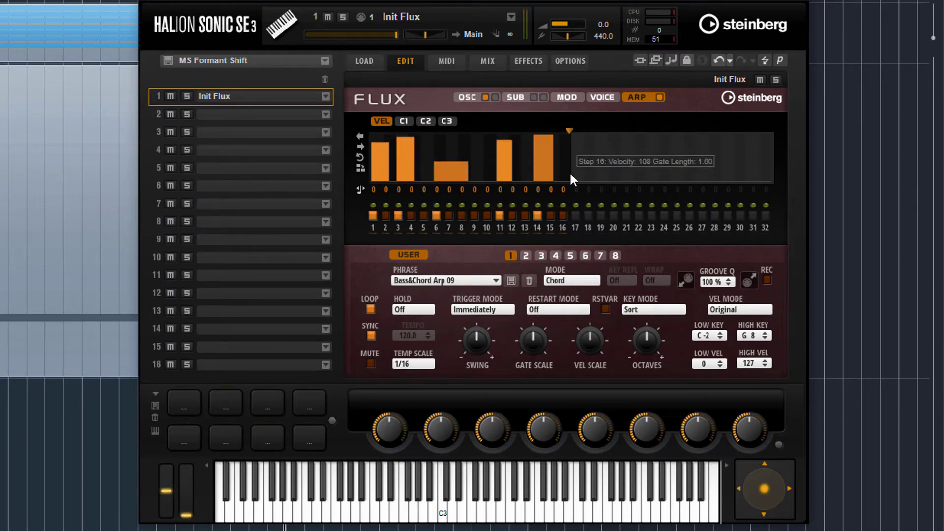
pyautogui.click(563, 98)
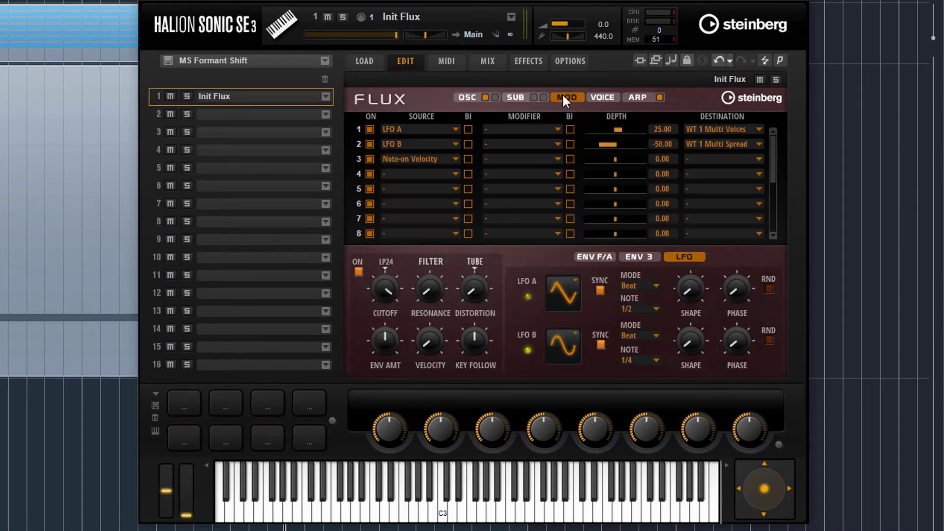
pyautogui.click(707, 164)
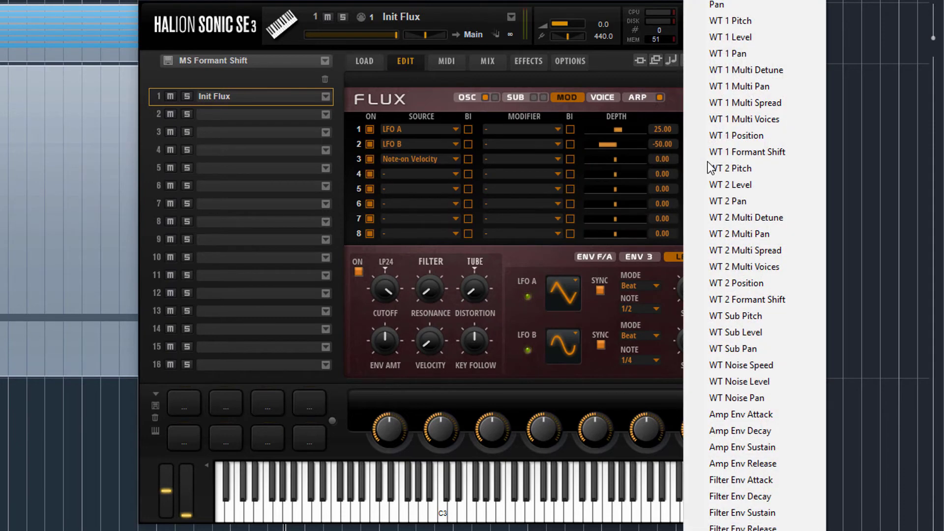
pyautogui.click(727, 53)
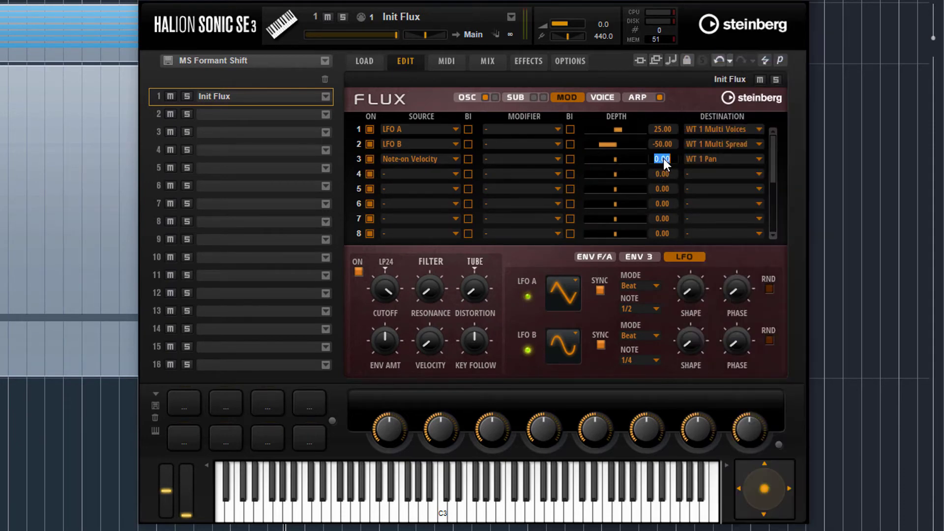
# Step: Give row 3 a depth of 50 and toggle its BI checkbox
pyautogui.press('Return')
pyautogui.click(467, 159)
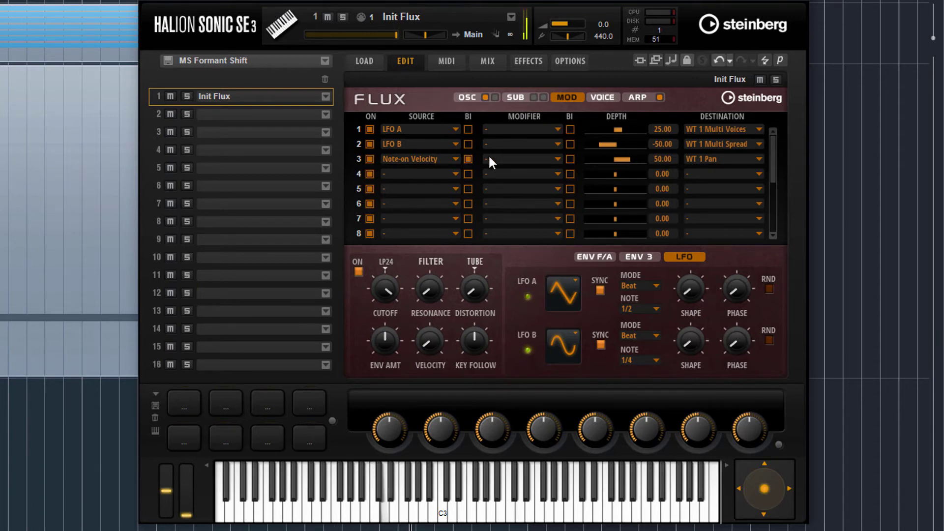
pyautogui.click(468, 159)
# Step: Re-tick row 3's BI, then redraw the arp velocities for steps 1, 6–8, 10, 14 and 16
pyautogui.click(470, 161)
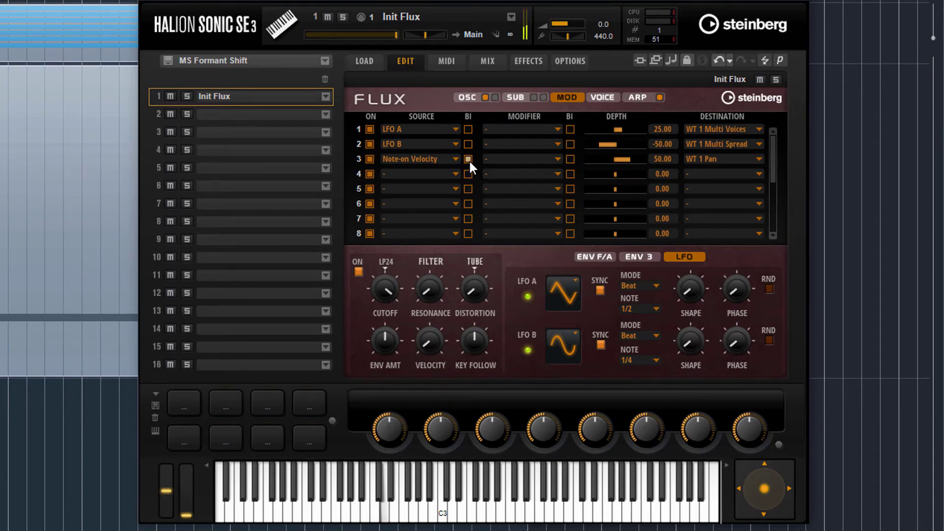
pyautogui.click(637, 97)
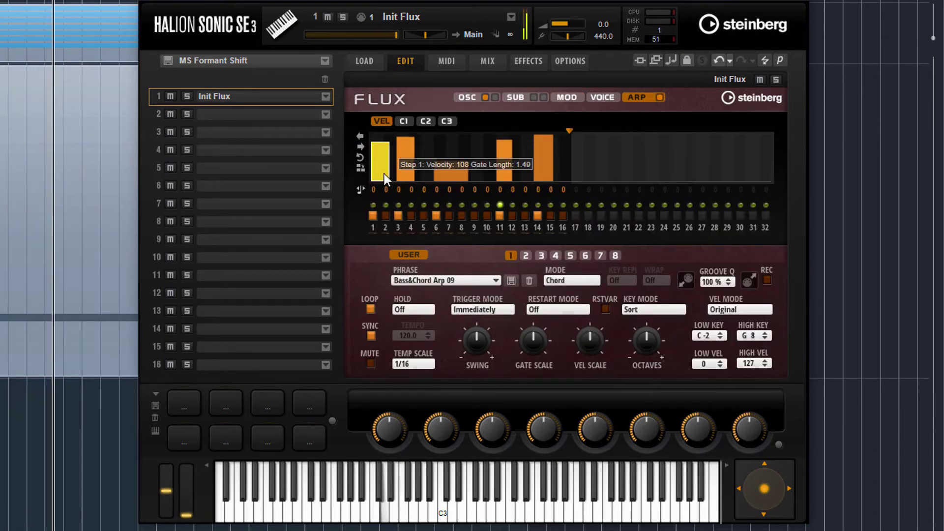
pyautogui.moveTo(384, 173); pyautogui.dragTo(373, 194)
pyautogui.moveTo(442, 165); pyautogui.dragTo(482, 239)
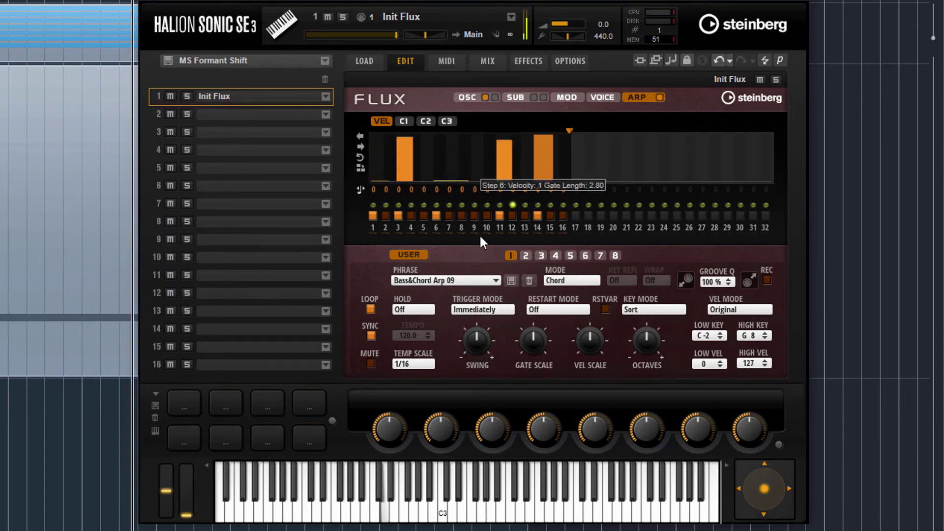
pyautogui.moveTo(541, 153); pyautogui.dragTo(557, 226)
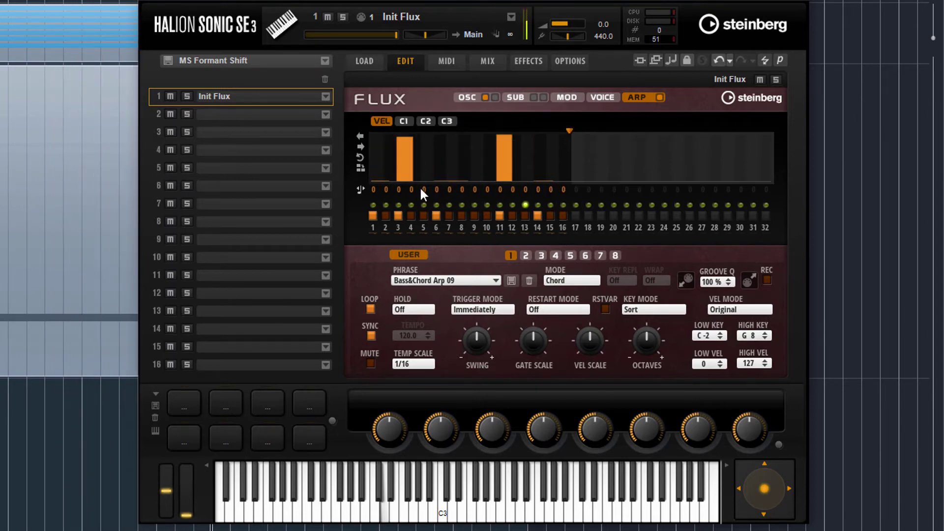
pyautogui.moveTo(388, 172); pyautogui.dragTo(388, 151)
pyautogui.click(434, 153)
pyautogui.click(488, 166)
pyautogui.click(561, 156)
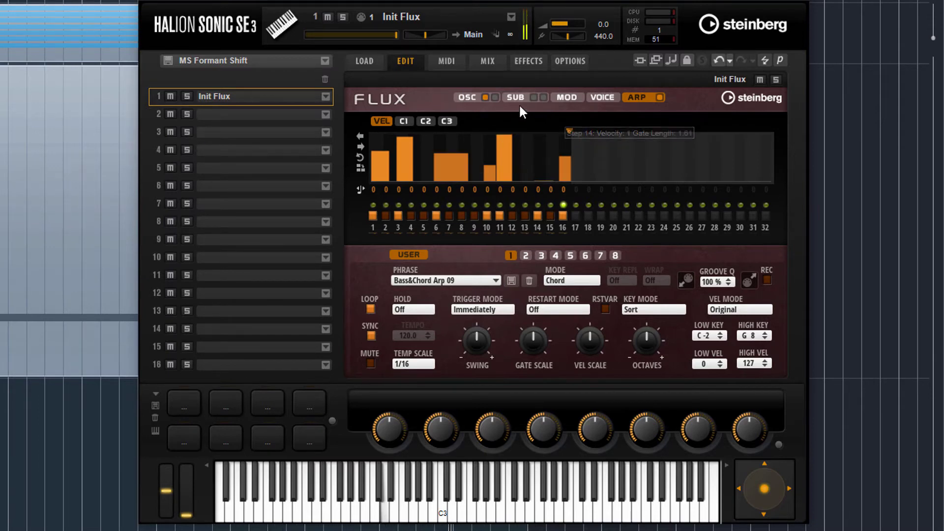
pyautogui.click(566, 97)
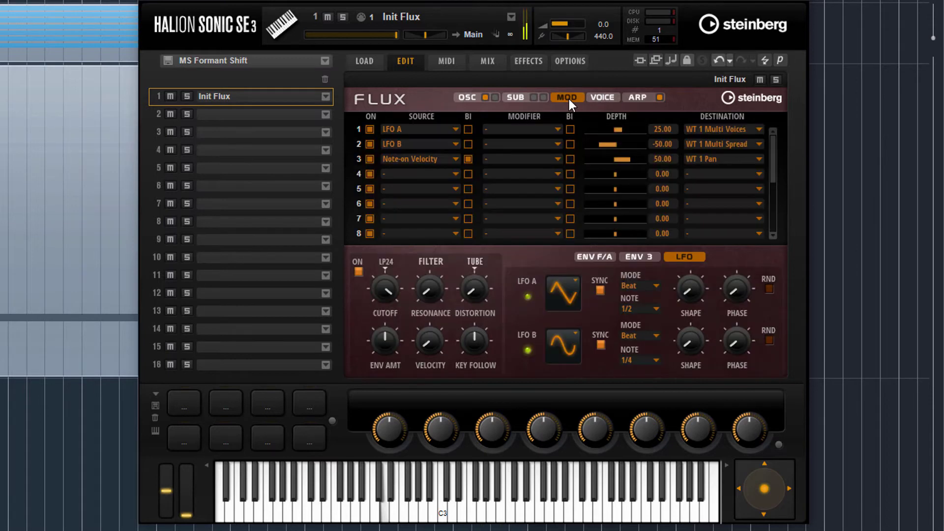
# Step: Route mod row 4 from Arp Controller 1 to Cutoff at depth 66.67
pyautogui.click(417, 173)
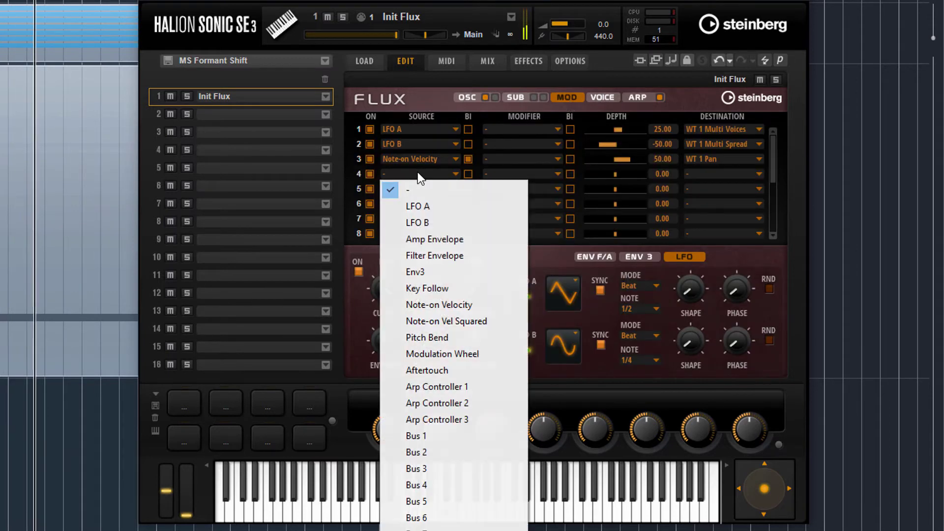
pyautogui.click(472, 385)
pyautogui.click(703, 174)
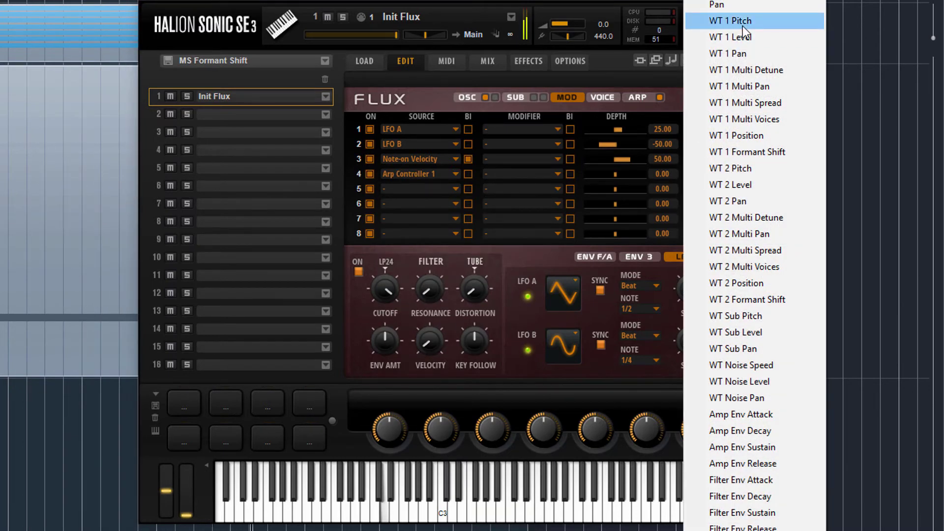
pyautogui.click(688, 202)
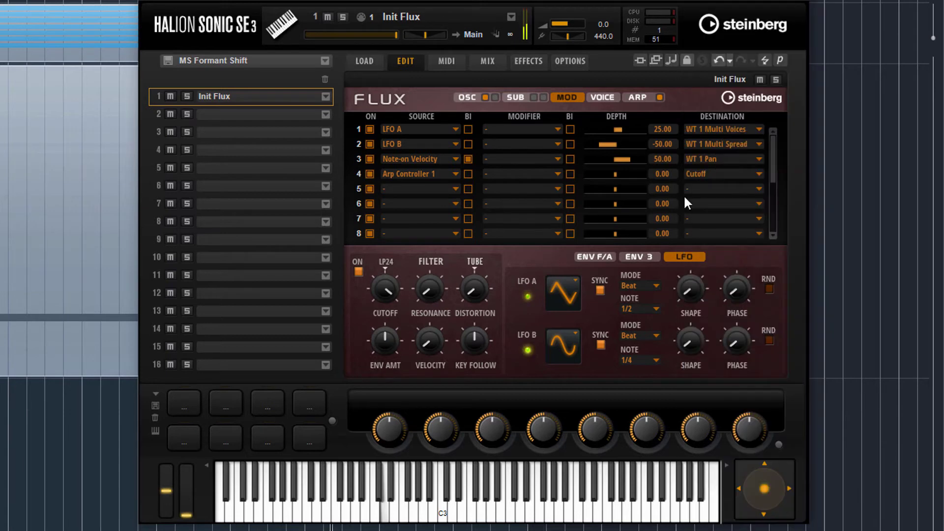
pyautogui.moveTo(623, 175); pyautogui.dragTo(635, 173)
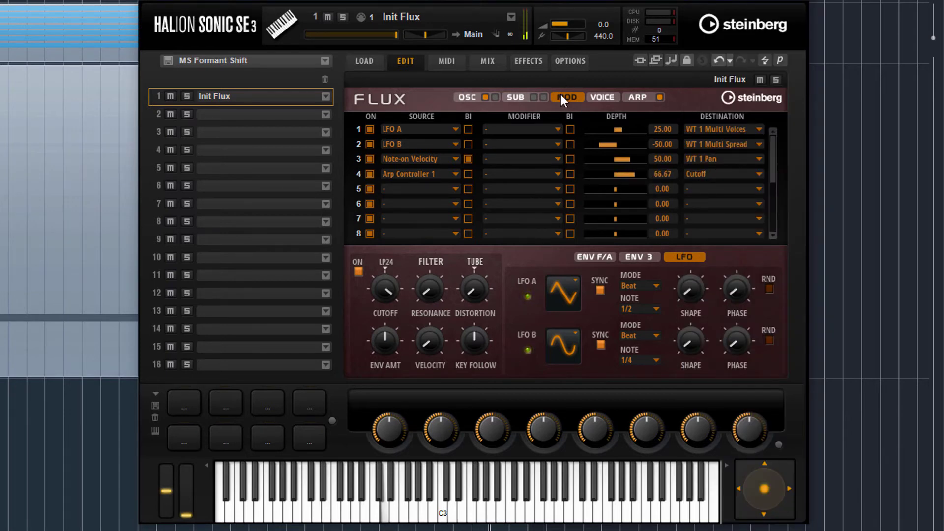
# Step: Draw the arp Controller 1 lane across steps 1–16 and lower the filter cutoff to about halfway
pyautogui.click(594, 94)
pyautogui.click(644, 94)
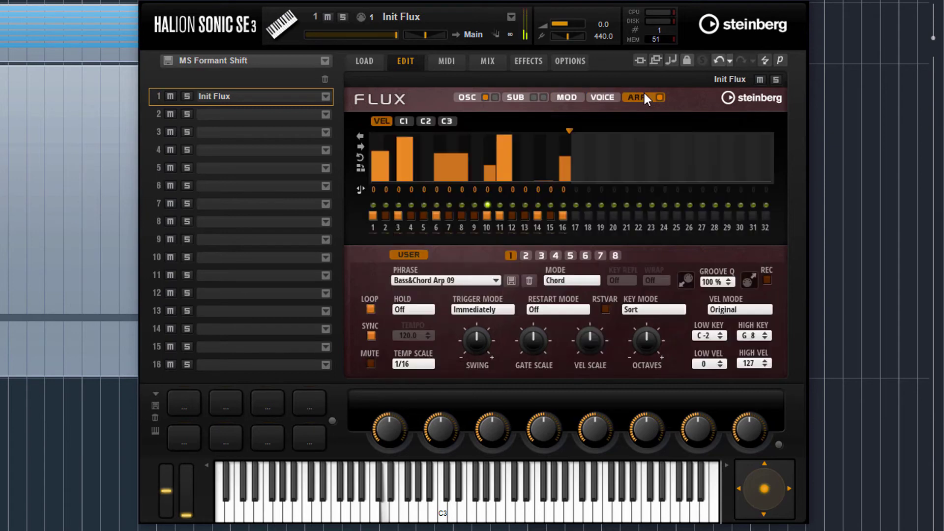
pyautogui.click(403, 121)
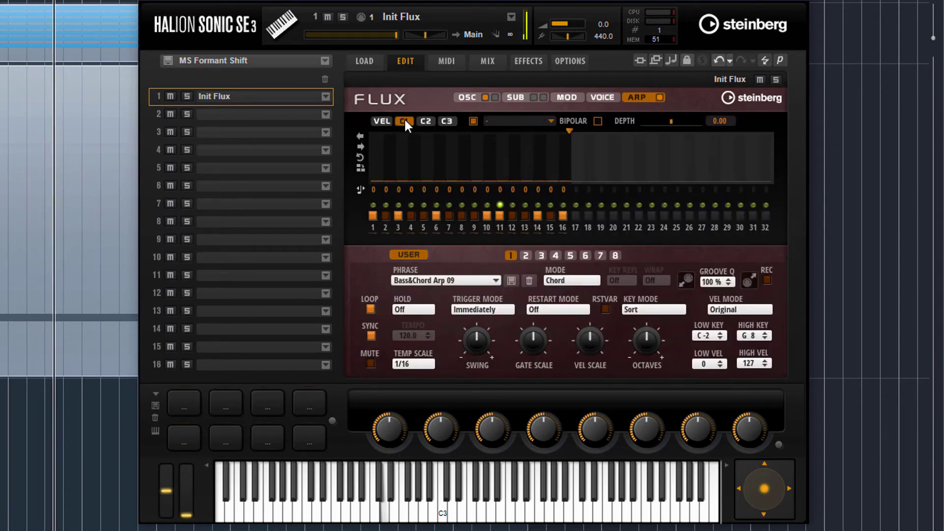
pyautogui.click(381, 147)
pyautogui.moveTo(382, 147)
pyautogui.mouseDown()
pyautogui.moveTo(400, 162)
pyautogui.moveTo(450, 167)
pyautogui.moveTo(476, 144)
pyautogui.moveTo(497, 142)
pyautogui.moveTo(541, 167)
pyautogui.moveTo(574, 150)
pyautogui.mouseUp()
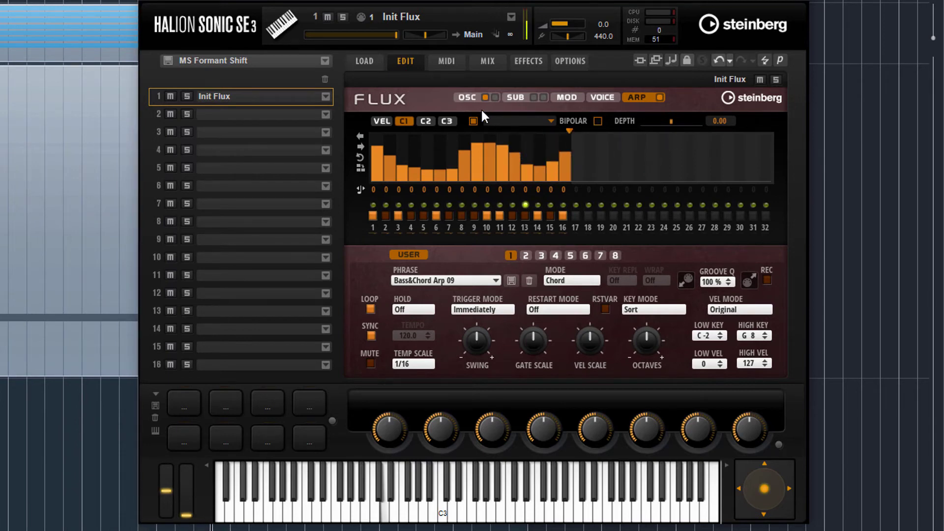
pyautogui.click(465, 98)
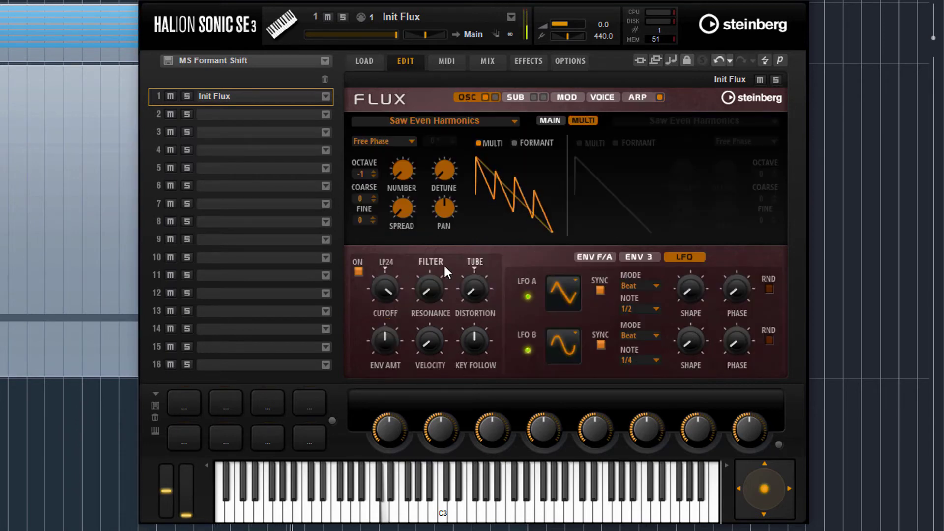
pyautogui.moveTo(391, 291); pyautogui.dragTo(424, 399)
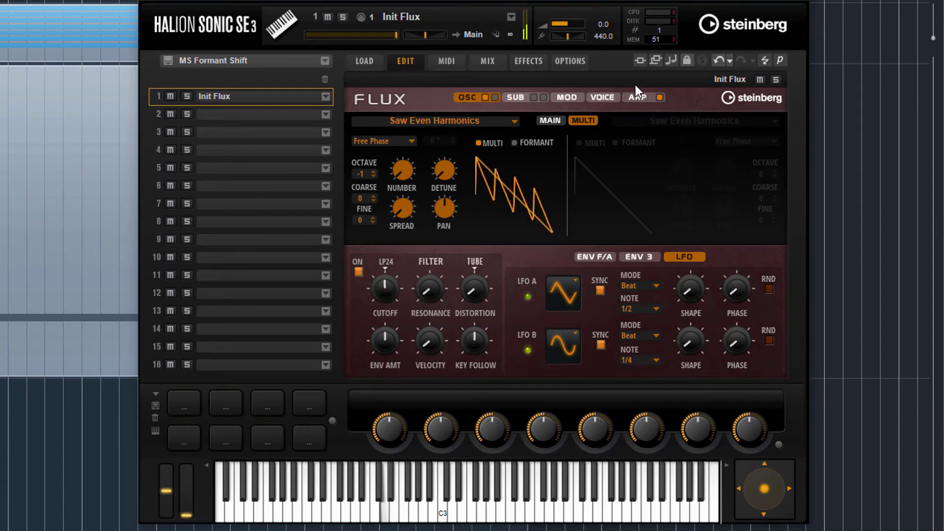
# Step: Drag row 4's Arp Controller 1 to Cutoff depth down to -64.29
pyautogui.click(561, 97)
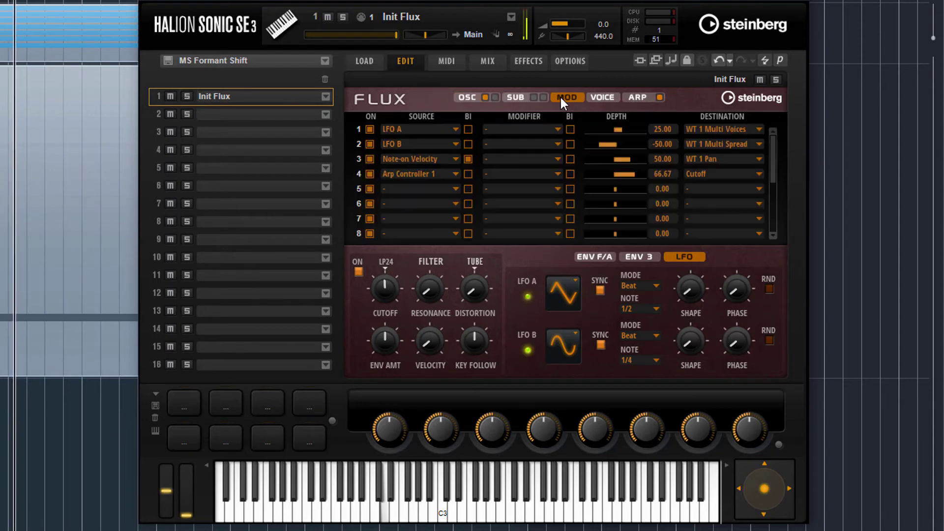
pyautogui.moveTo(640, 170)
pyautogui.mouseDown()
pyautogui.moveTo(651, 169)
pyautogui.moveTo(630, 173)
pyautogui.mouseUp()
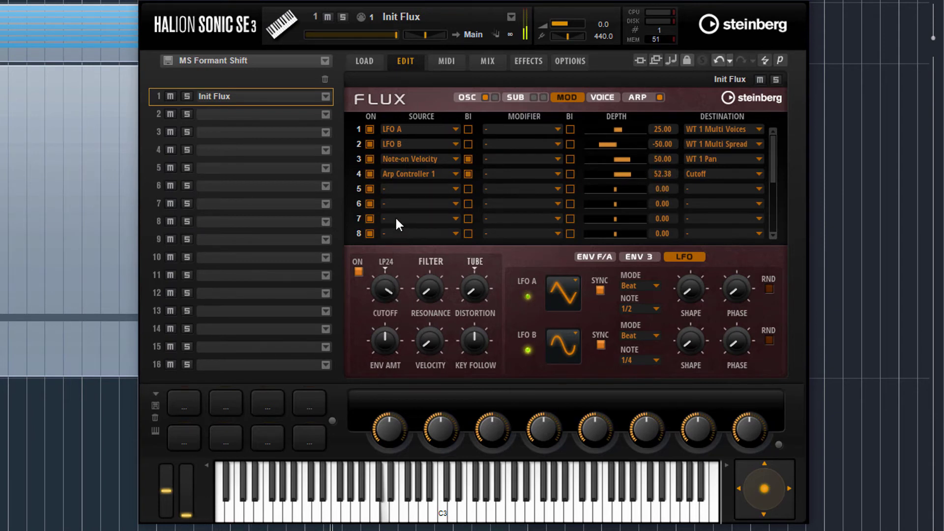
pyautogui.moveTo(604, 179); pyautogui.dragTo(593, 182)
pyautogui.click(595, 175)
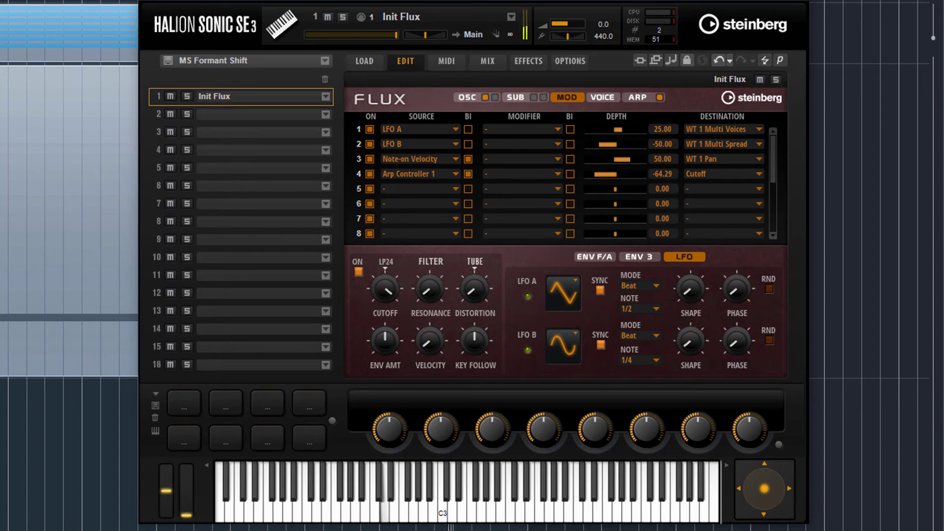
# Step: On the OSC page, step oscillator 1's octave up from -1 to 0
pyautogui.click(468, 98)
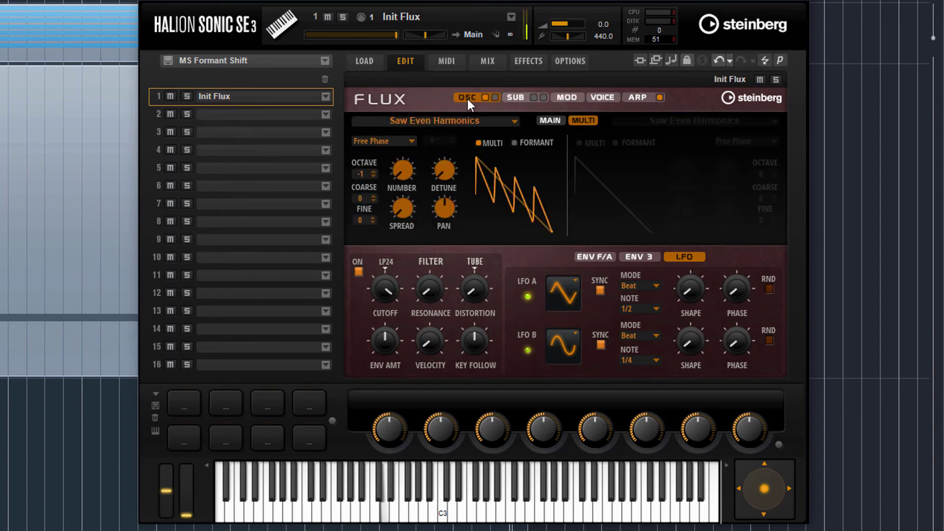
pyautogui.click(372, 171)
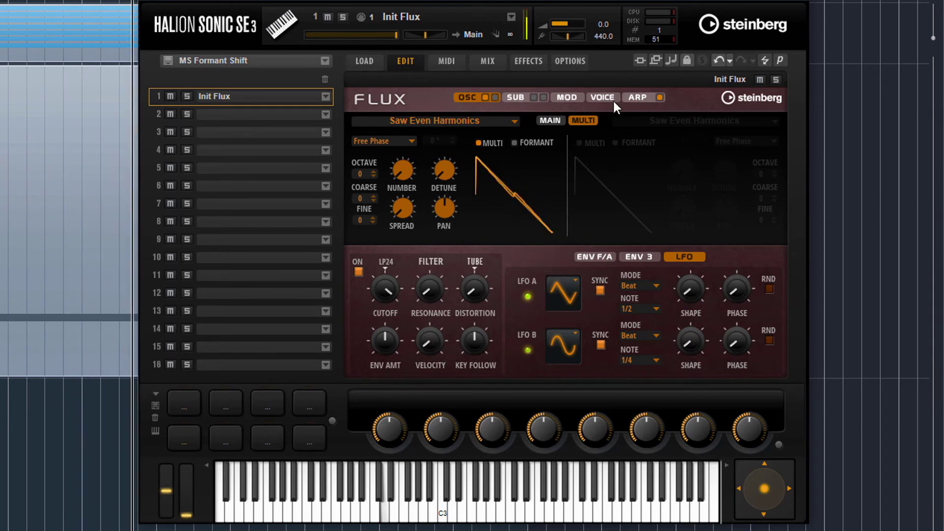
# Step: In mod row 5, route Modulation Wheel to WT 1 Multi Detune with depth 30
pyautogui.click(567, 97)
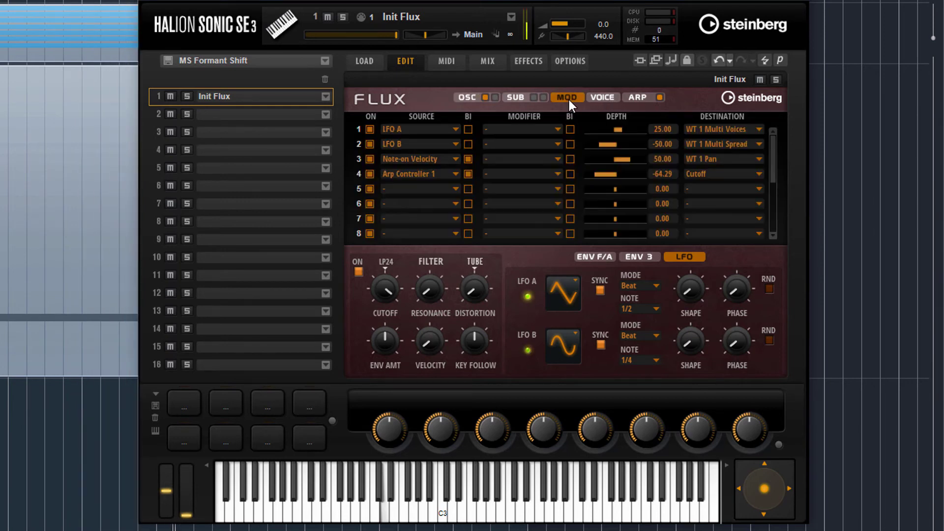
pyautogui.click(422, 191)
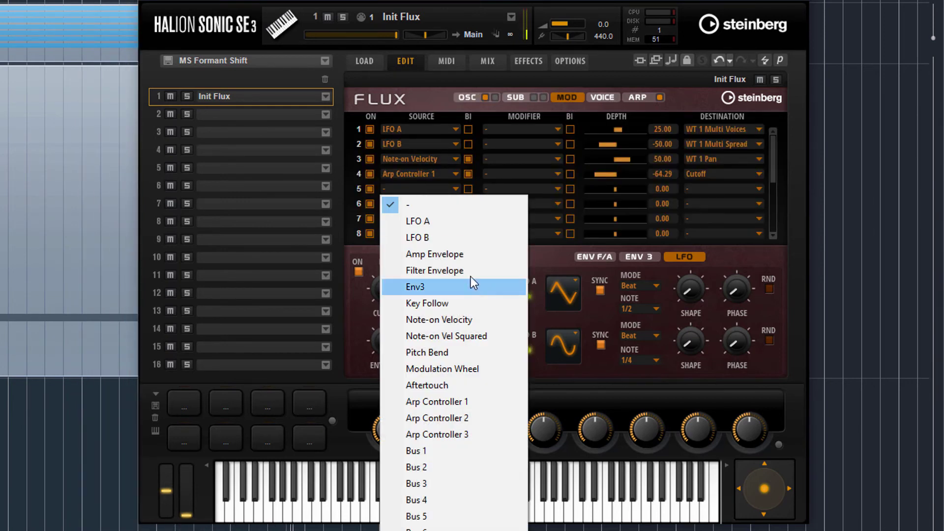
pyautogui.click(473, 368)
pyautogui.click(699, 191)
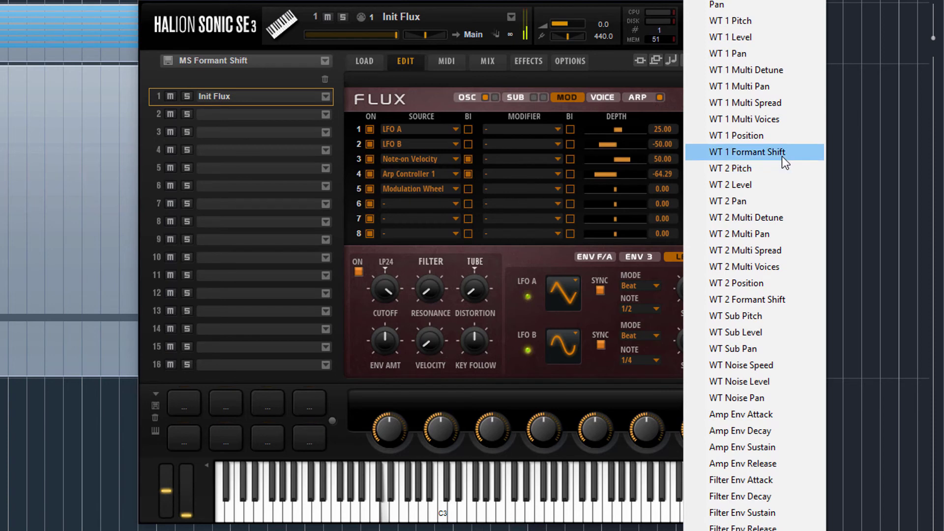
pyautogui.click(767, 70)
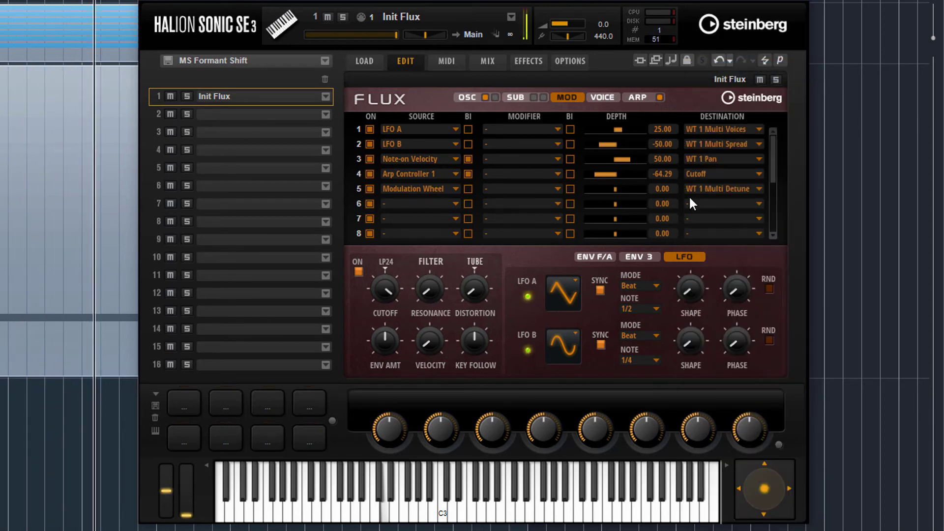
pyautogui.moveTo(620, 195); pyautogui.dragTo(637, 195)
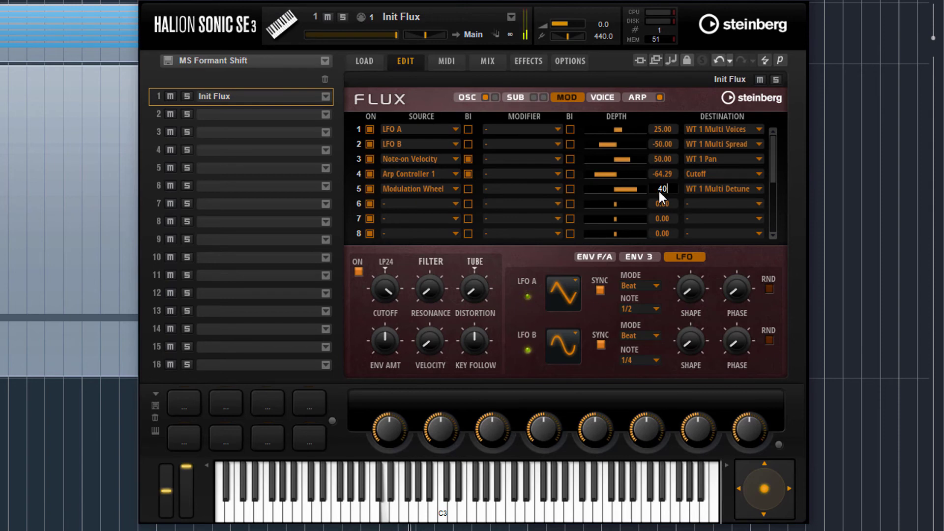
pyautogui.press('Return')
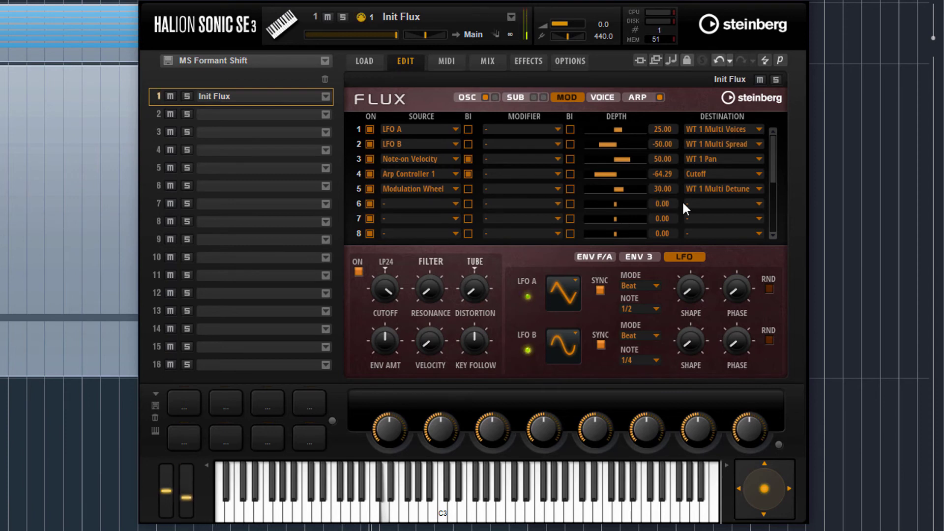
# Step: Set mod row 6's source to Modulation Wheel and destination to WT 1 Position
pyautogui.click(397, 203)
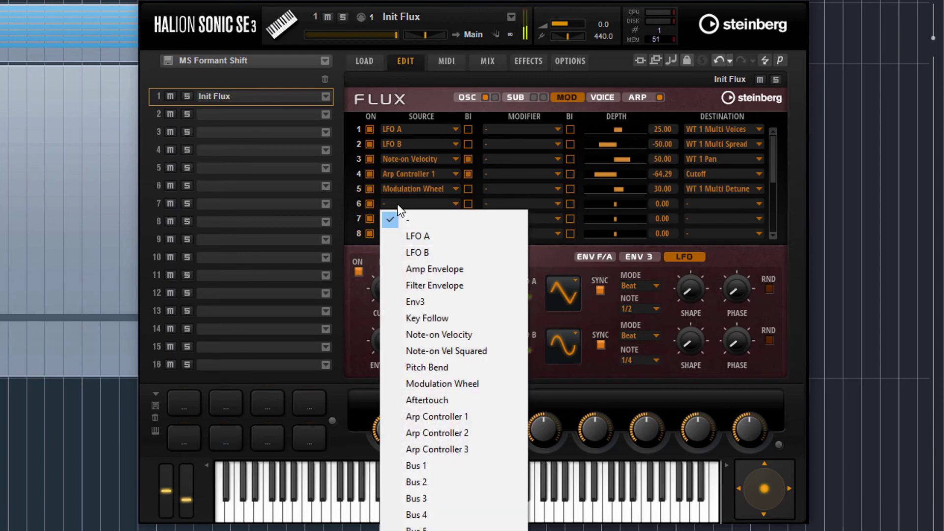
pyautogui.click(484, 383)
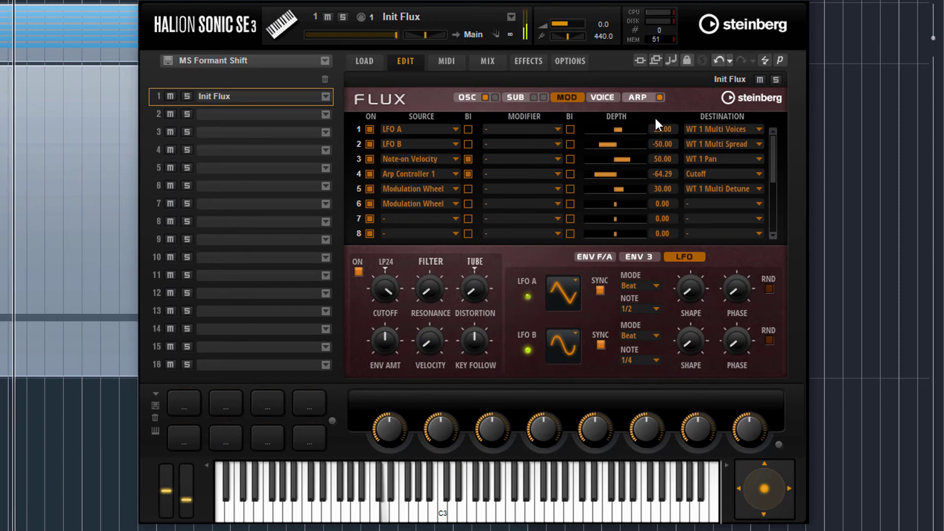
pyautogui.click(712, 203)
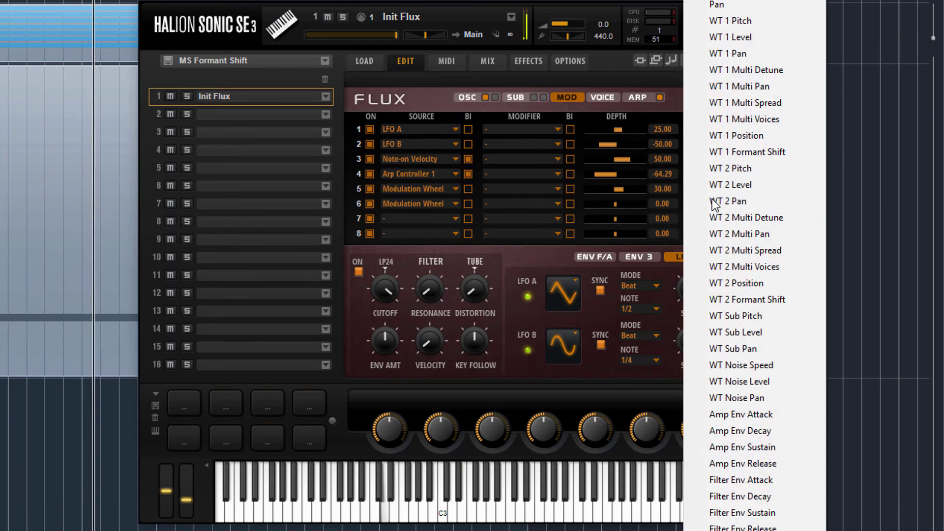
pyautogui.click(744, 128)
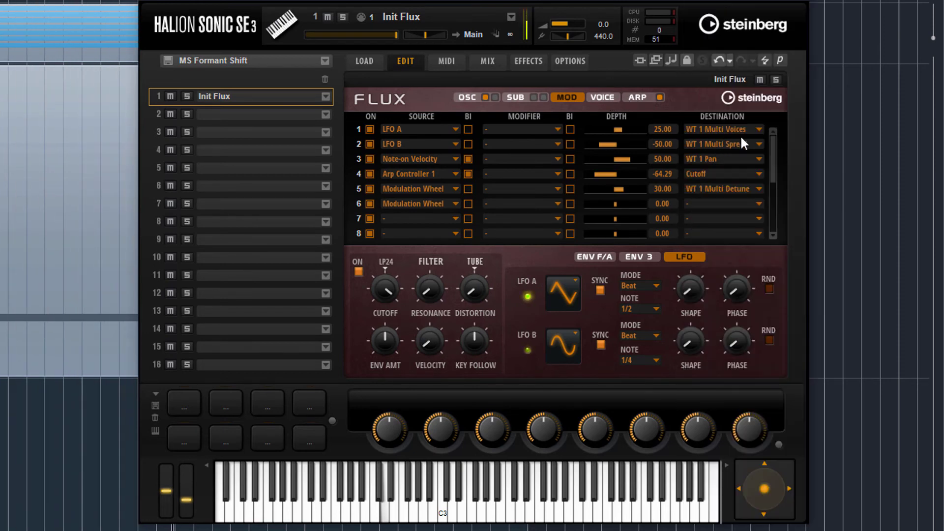
pyautogui.click(736, 203)
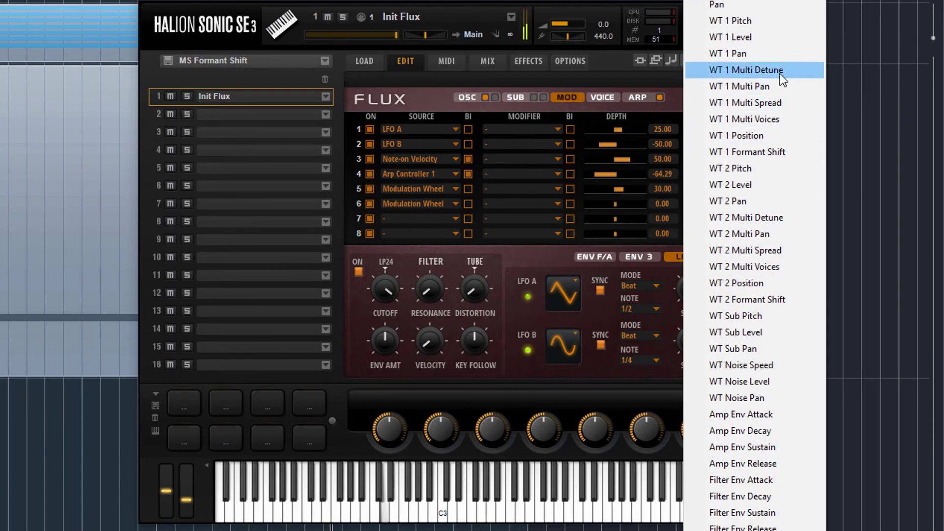
pyautogui.click(790, 136)
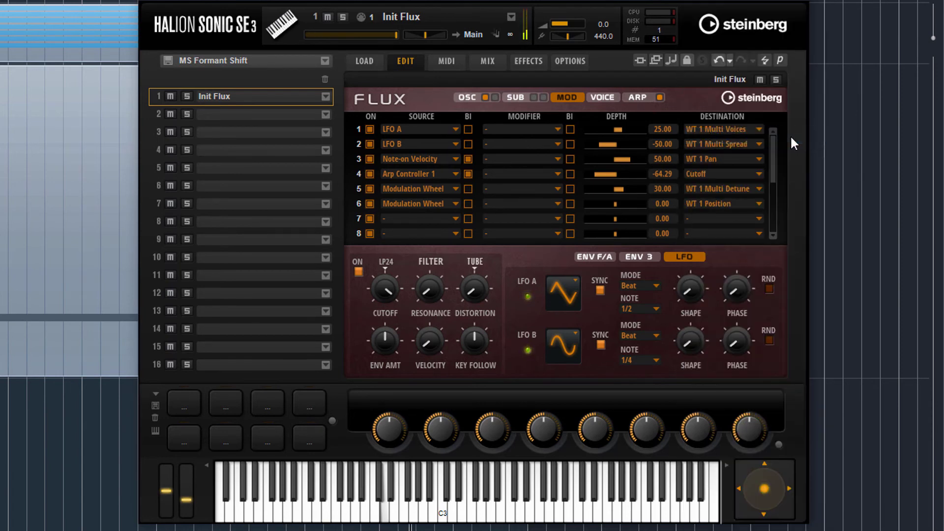
# Step: Set row 6's depth to -25 and make the routing bipolar
pyautogui.moveTo(620, 207); pyautogui.dragTo(630, 206)
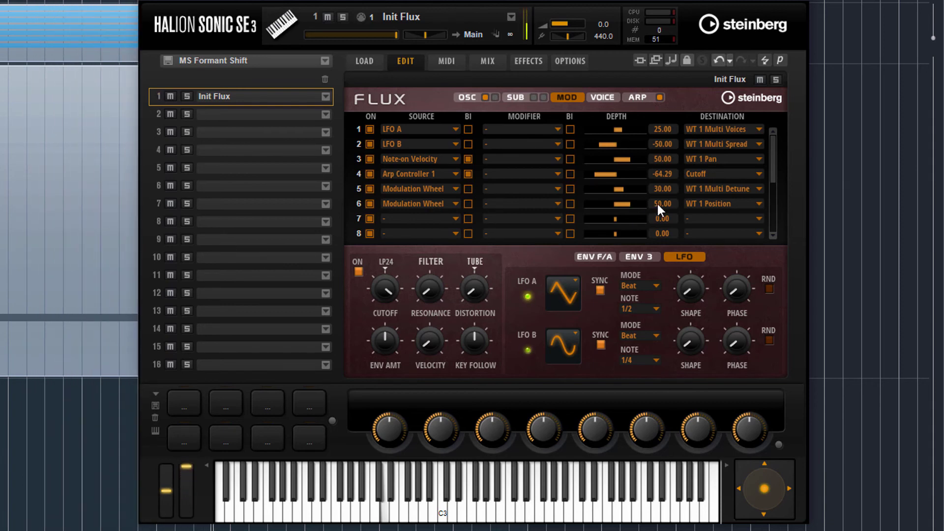
pyautogui.write('5')
pyautogui.press('Return')
pyautogui.press('Return')
pyautogui.click(468, 204)
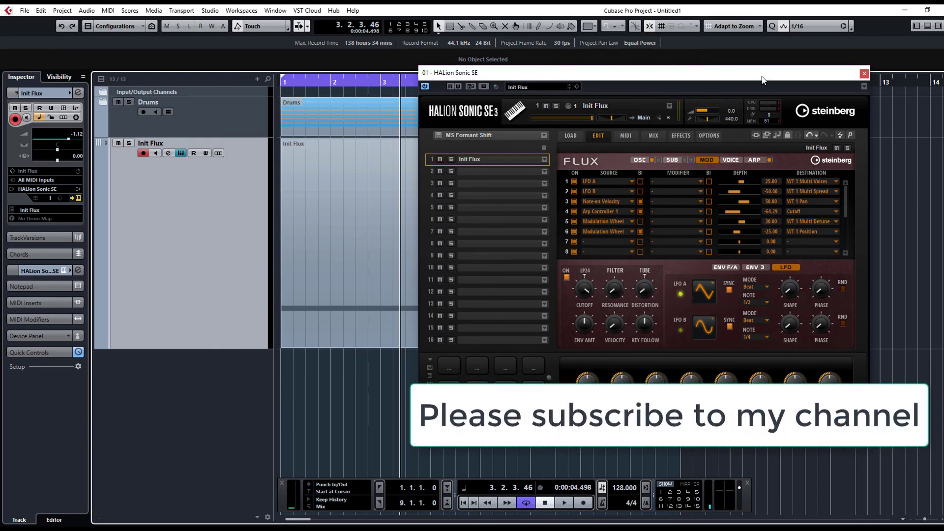
# Step: Reposition the HALion Sonic SE 3 plugin window toward the upper right
pyautogui.moveTo(762, 77); pyautogui.dragTo(852, 66)
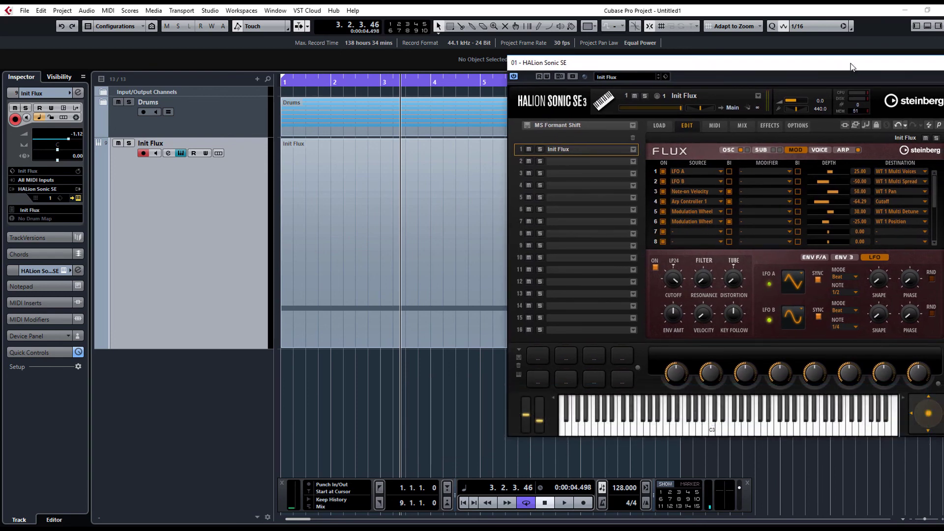